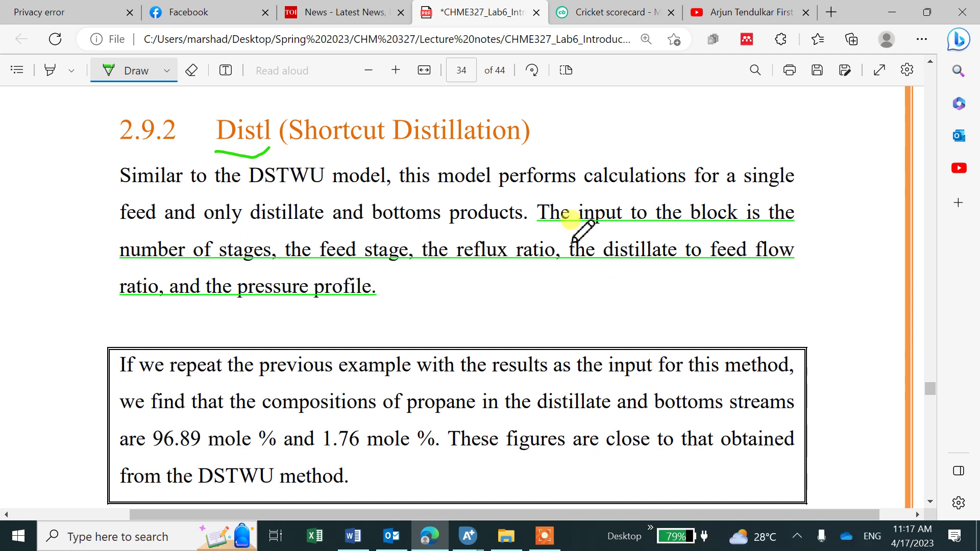
Circle the Shortcut Distillation heading in green and tick the stages, feed stage and reflux ratio inputs.
mouse_move(289, 148)
left_mouse_down()
mouse_move(520, 160)
mouse_move(539, 135)
mouse_move(385, 108)
mouse_move(328, 108)
mouse_move(269, 140)
mouse_move(257, 167)
mouse_move(275, 127)
mouse_move(262, 118)
mouse_move(226, 115)
mouse_move(213, 151)
left_mouse_up()
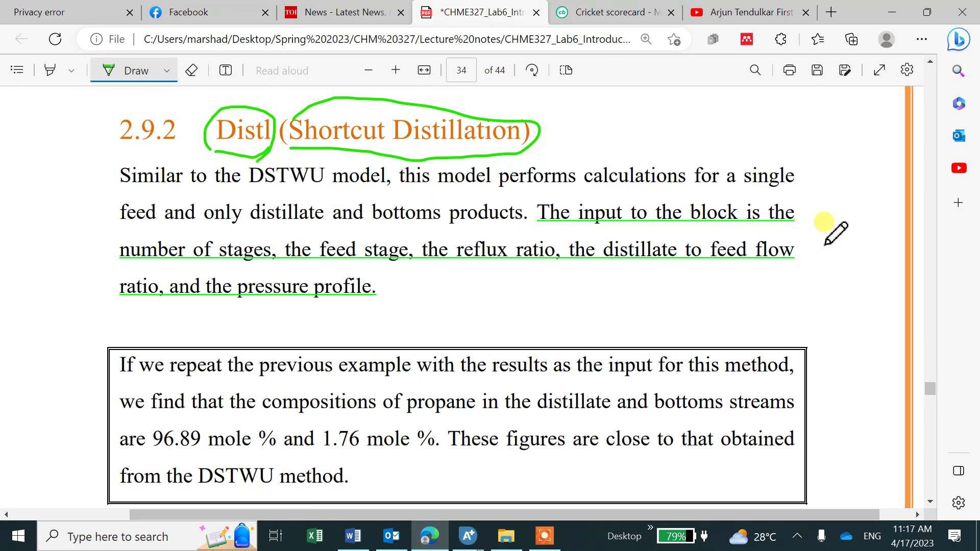
left_click_drag(177, 239, 202, 232)
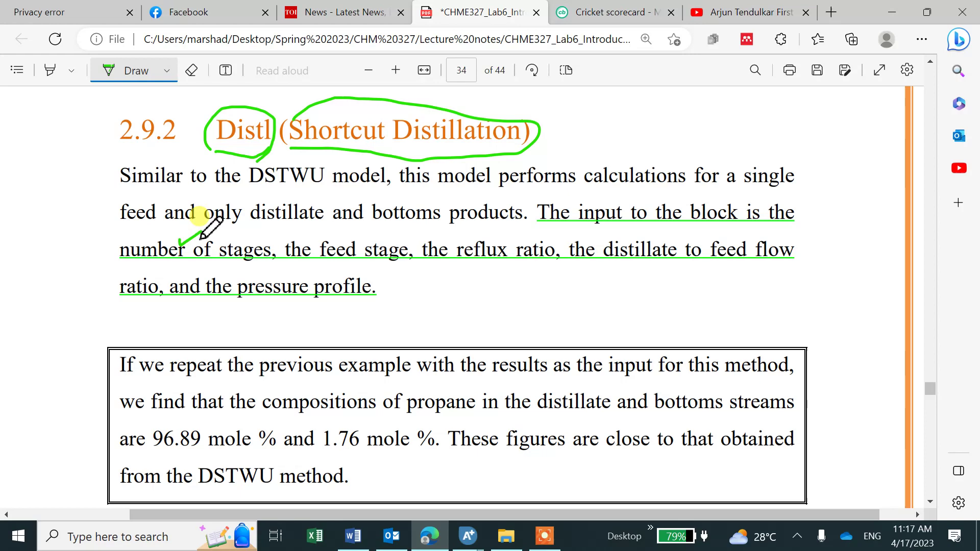
left_click_drag(336, 239, 363, 236)
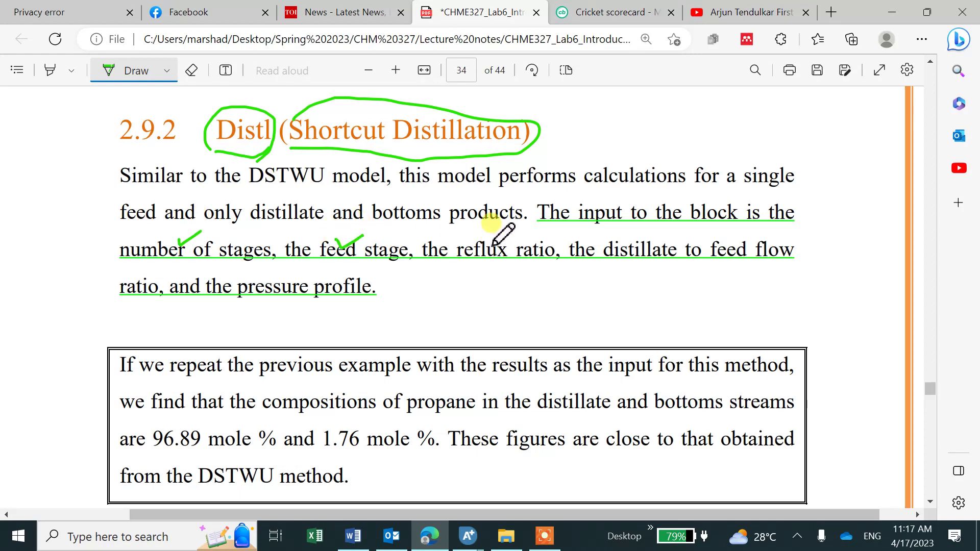
left_click_drag(493, 240, 521, 231)
Underline and tick the 'distillate to feed flow' input in the Distl notes.
mouse_move(607, 264)
left_mouse_down()
mouse_move(792, 271)
mouse_move(826, 235)
left_mouse_up()
left_click_drag(805, 270, 823, 258)
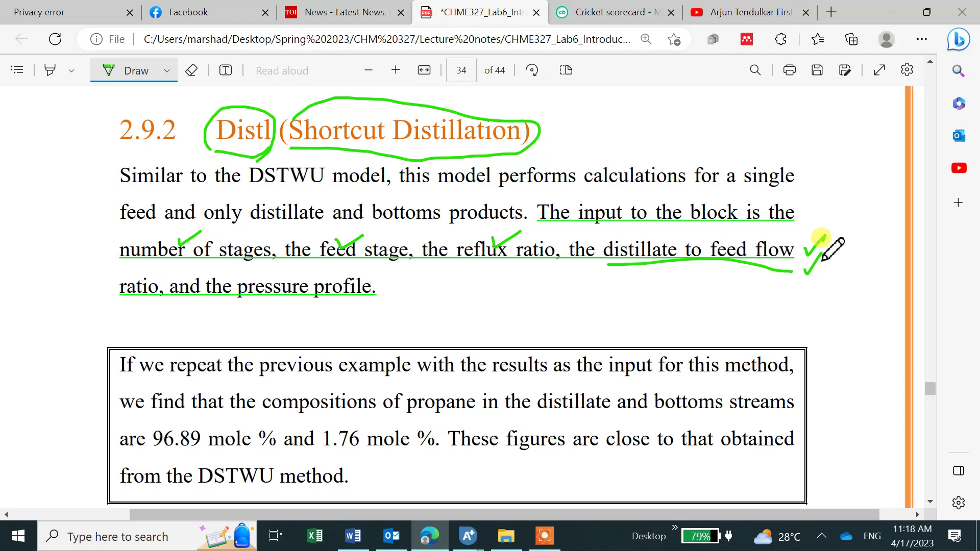
scroll(728, 207, "up", 1)
scroll(642, 225, "down", 1)
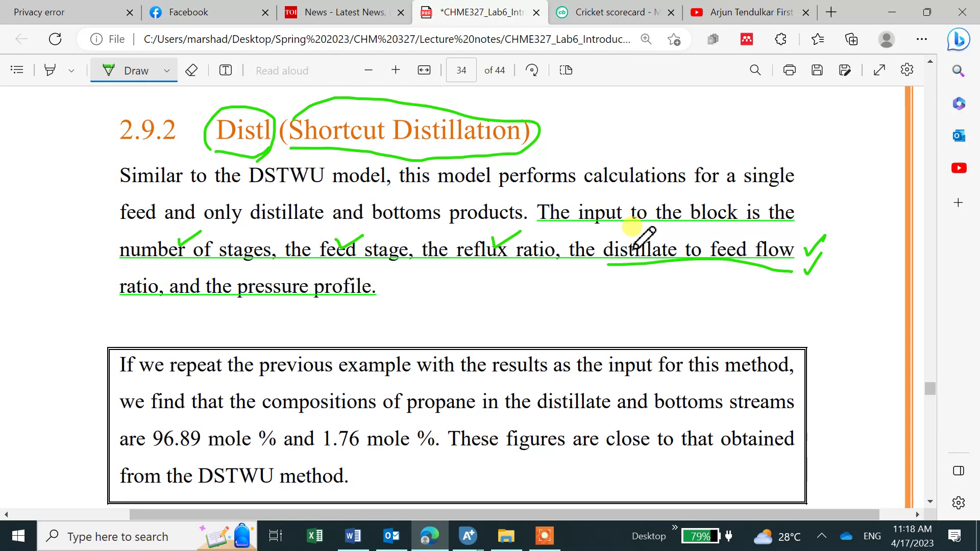
Search for propane with exact name matching and add PROPANE to the component list.
mouse_move(468, 537)
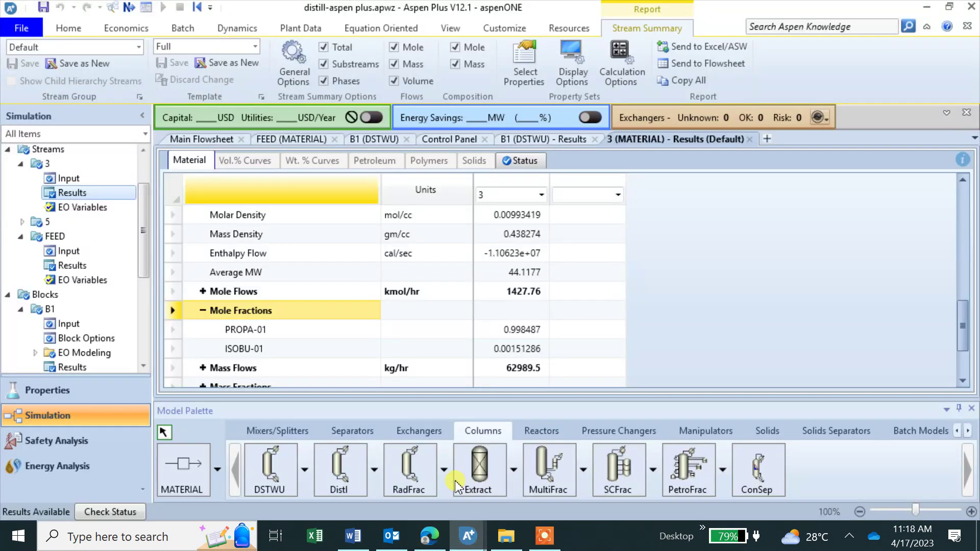
left_click(455, 484)
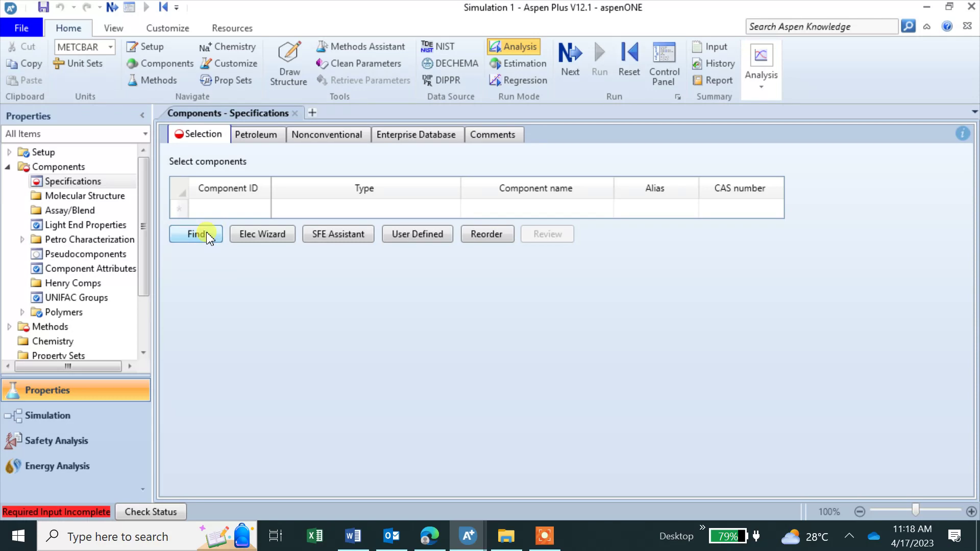
left_click(208, 235)
left_click(382, 157)
left_click(434, 134)
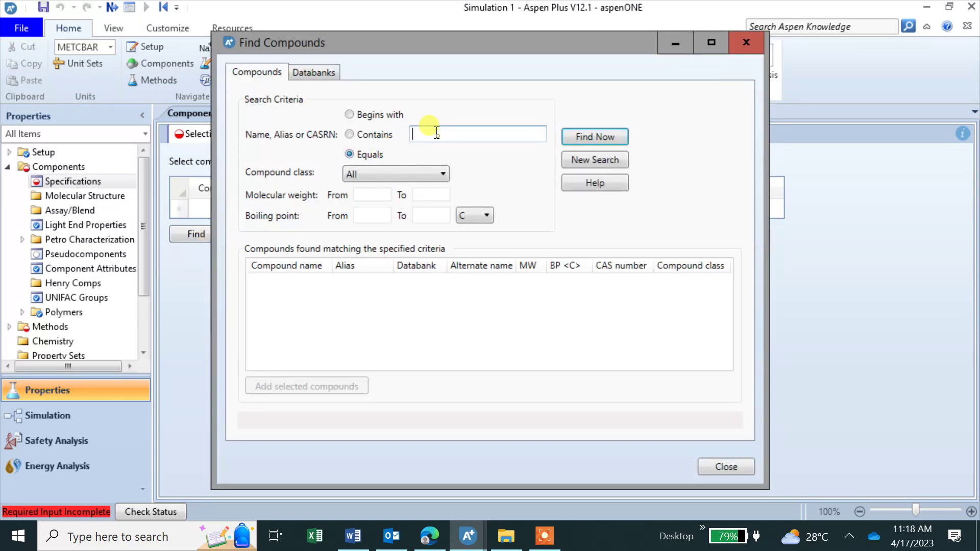
type("propane")
key("Return")
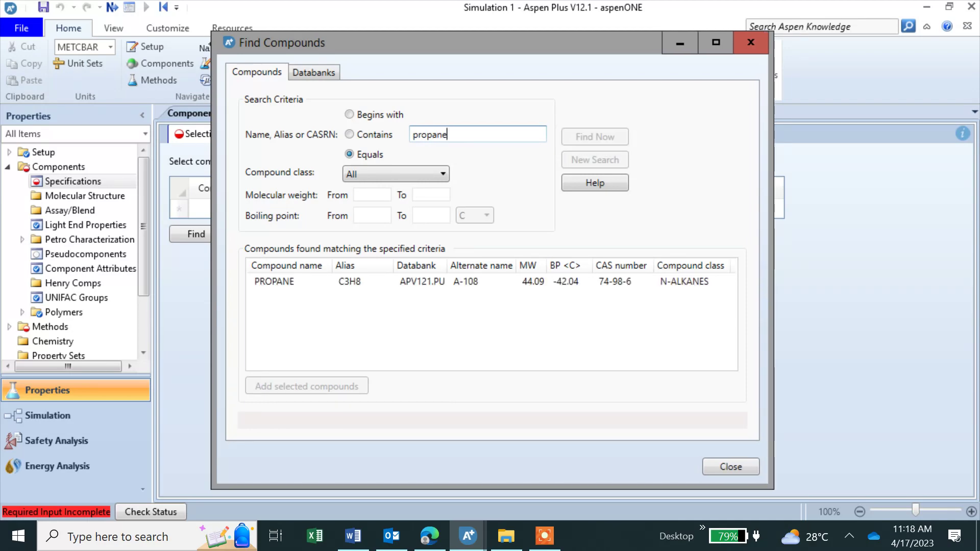
left_click_drag(426, 43, 583, 50)
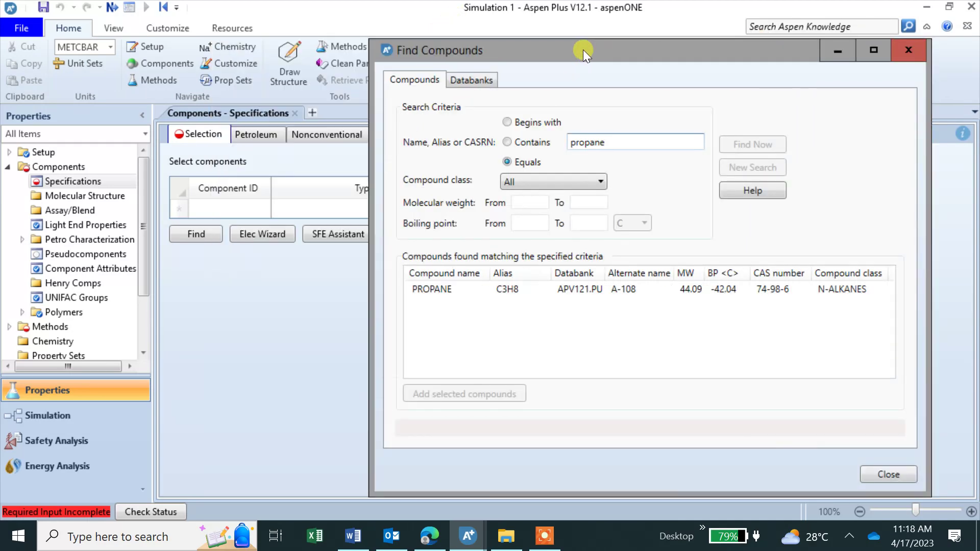
left_click(433, 290)
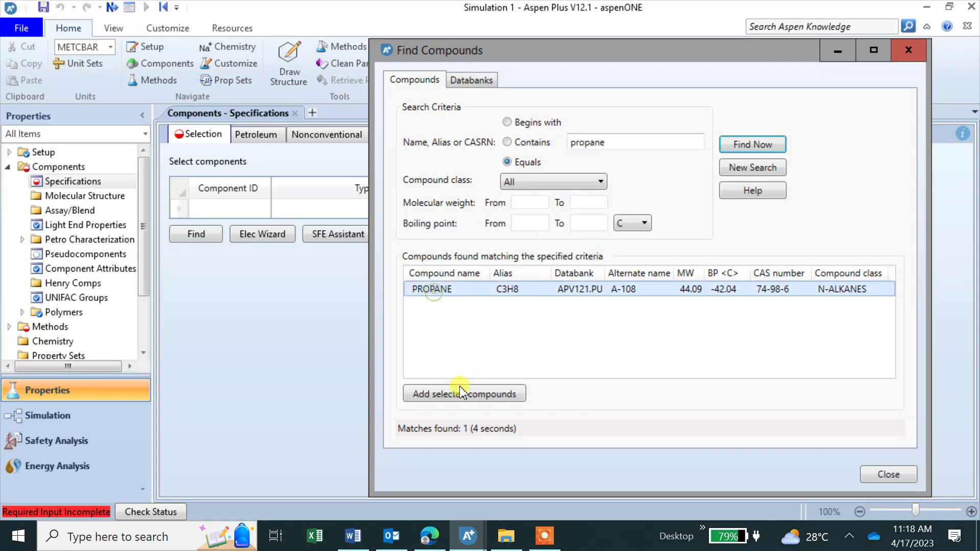
left_click(462, 393)
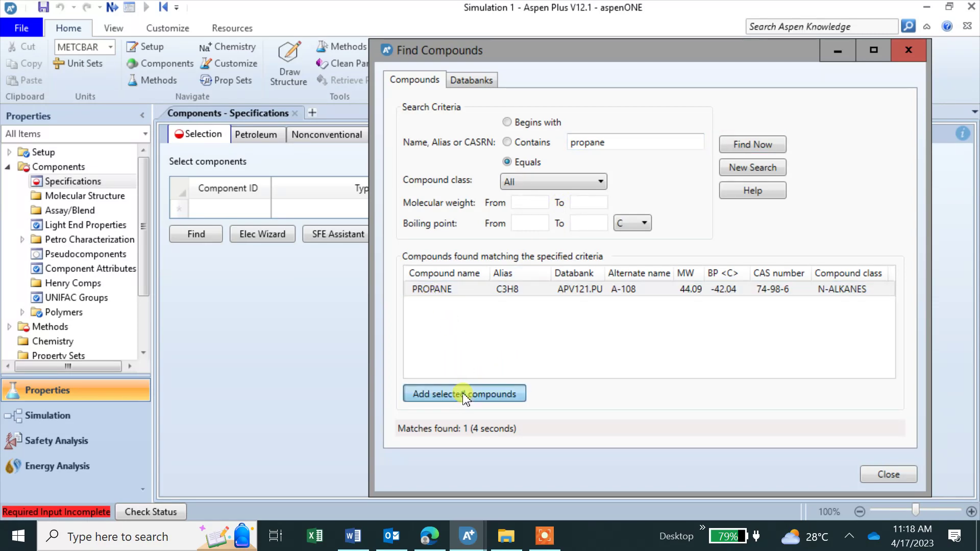
Search for isobutane and add ISOBUTANE alongside propane, then close the compound search.
left_click(631, 141)
double_click(631, 141)
type("i-b")
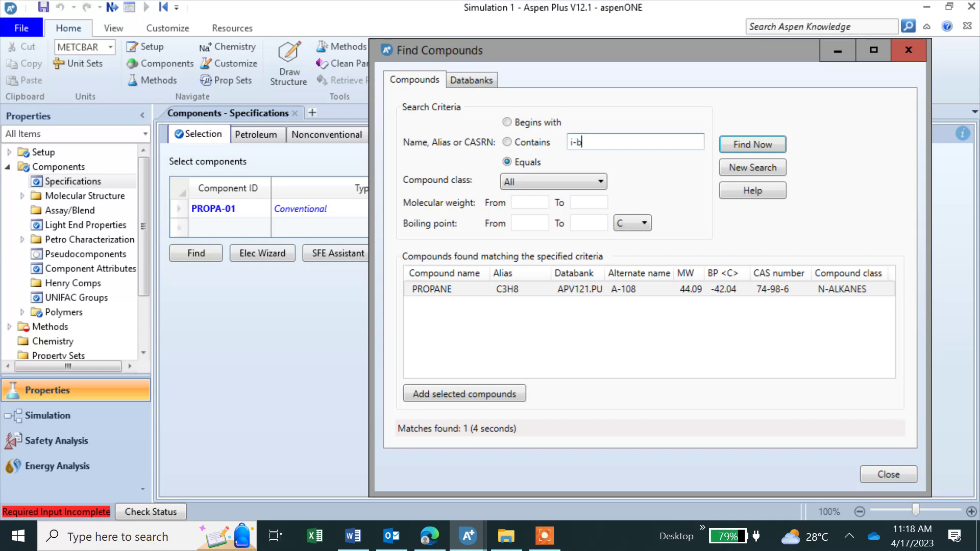
type("utr")
type("ne")
left_click(744, 145)
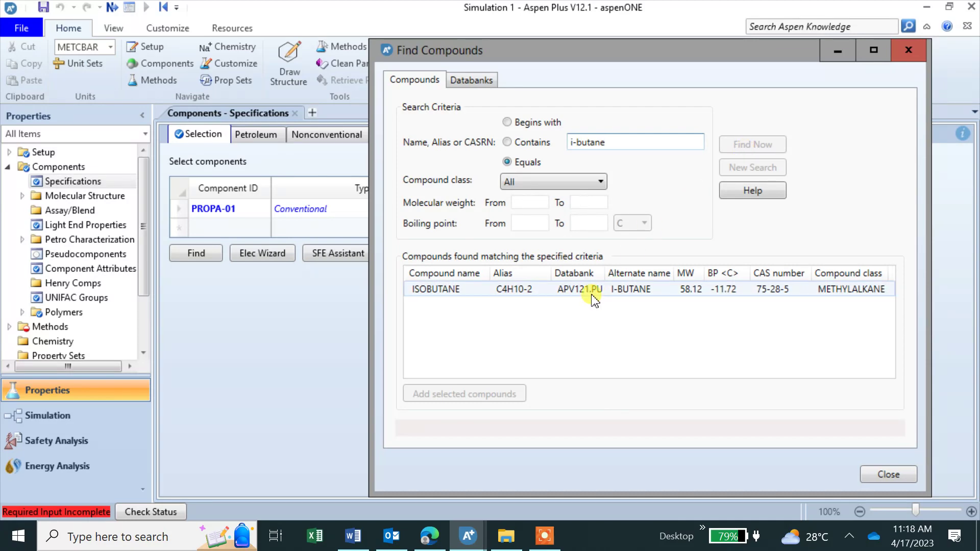
left_click(554, 289)
left_click(490, 396)
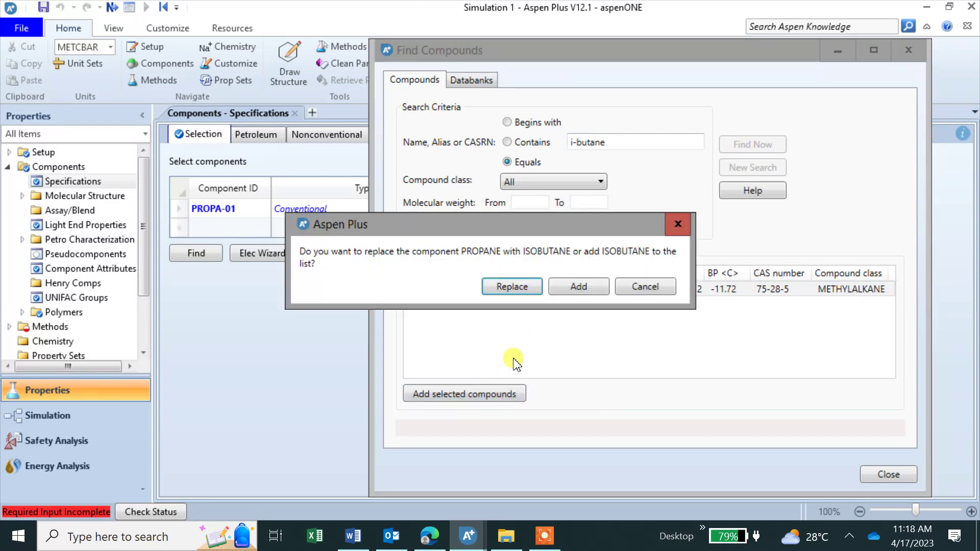
left_click(571, 291)
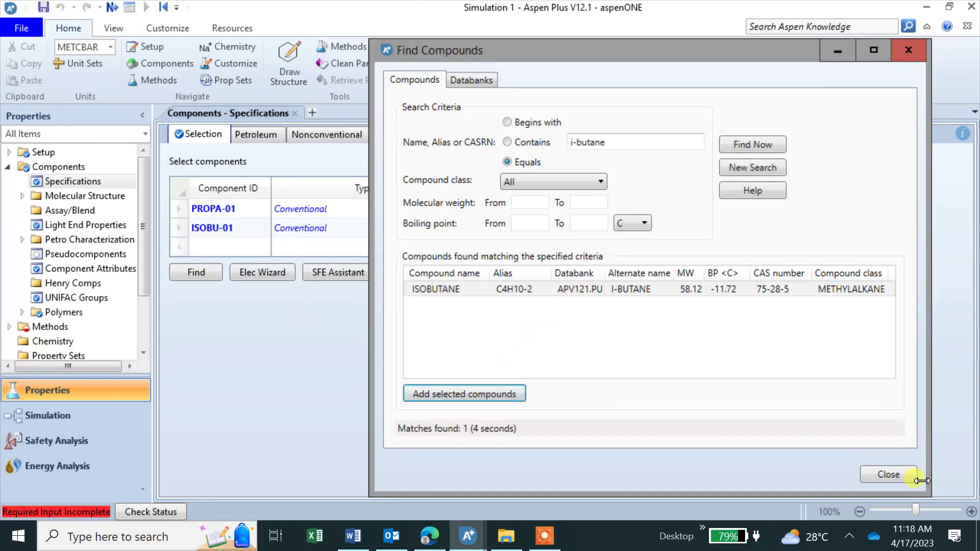
left_click(892, 474)
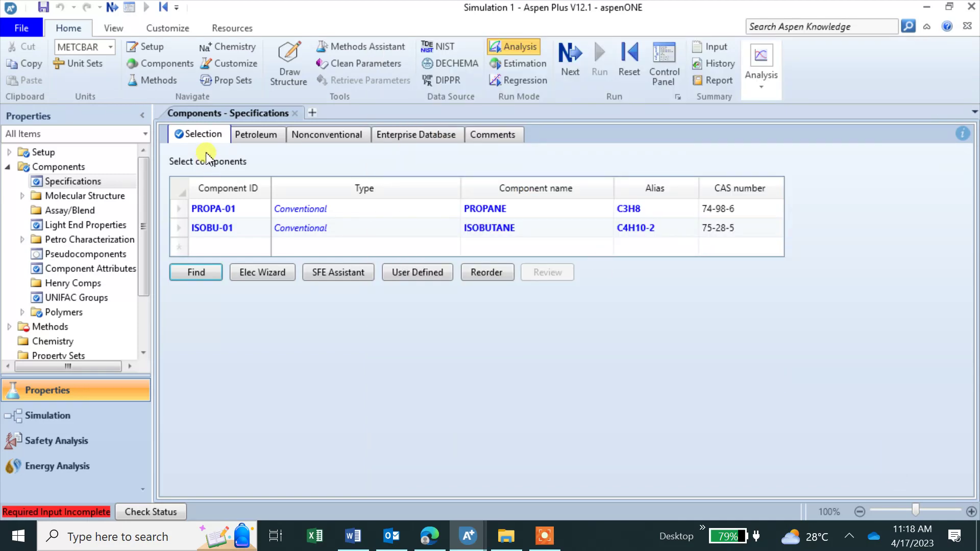
Set the base property method to PENG-ROB with the COMMON method filter.
left_click(112, 8)
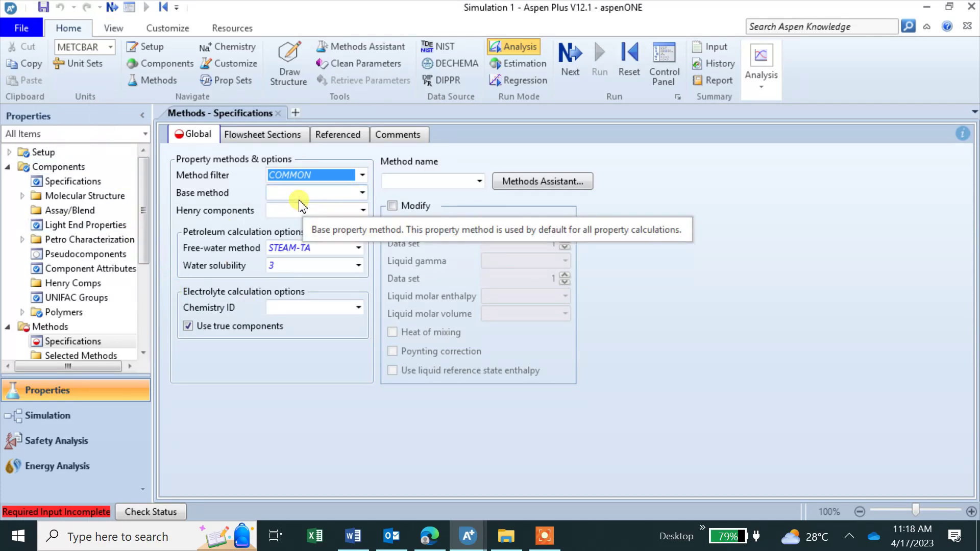
left_click(363, 176)
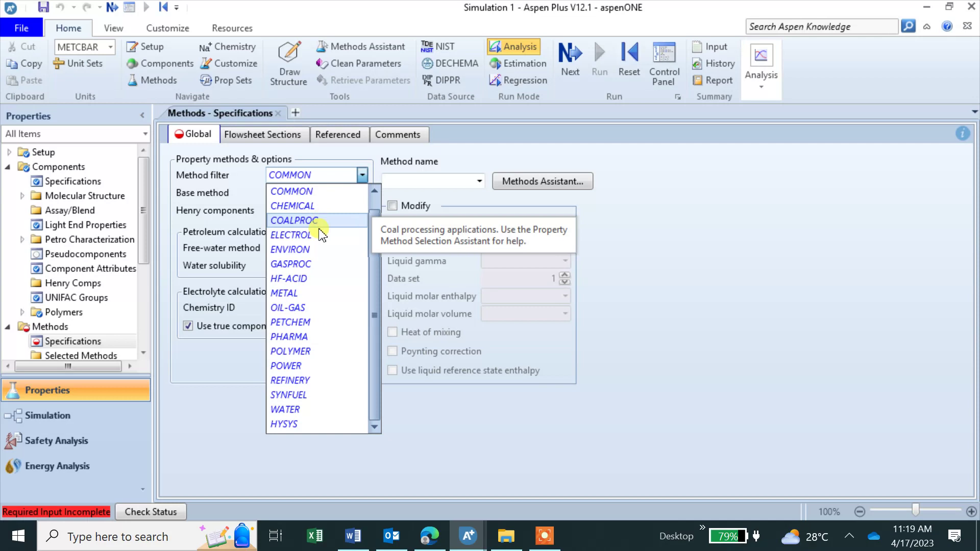
left_click(247, 306)
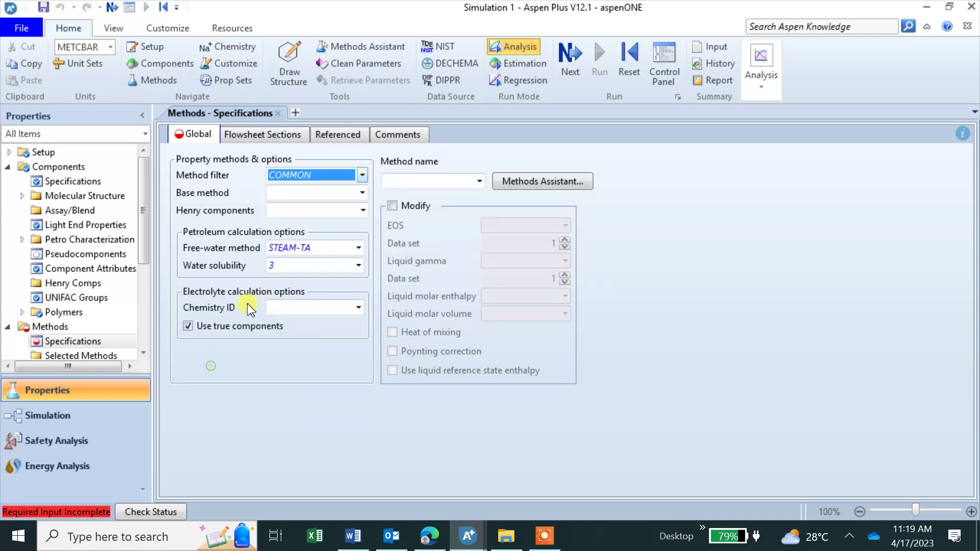
left_click(362, 194)
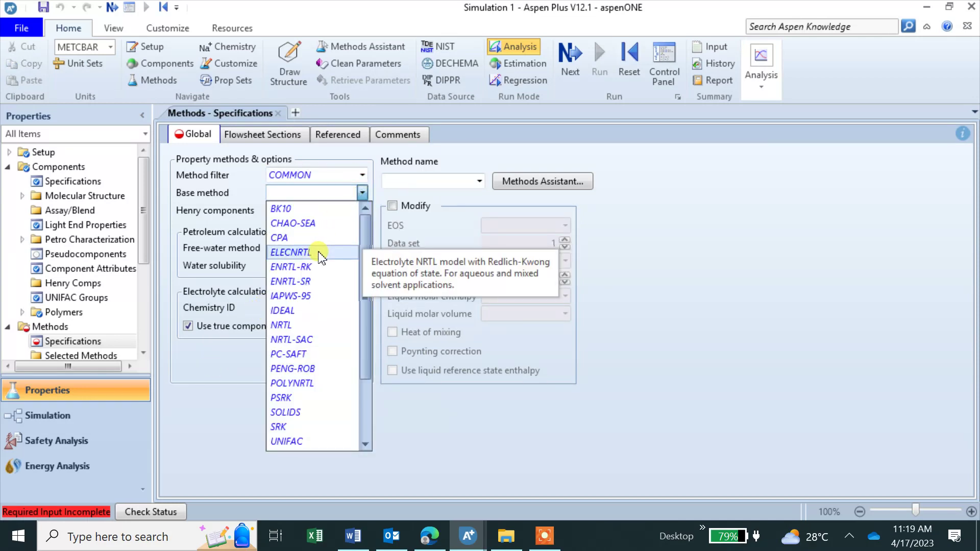
key("p")
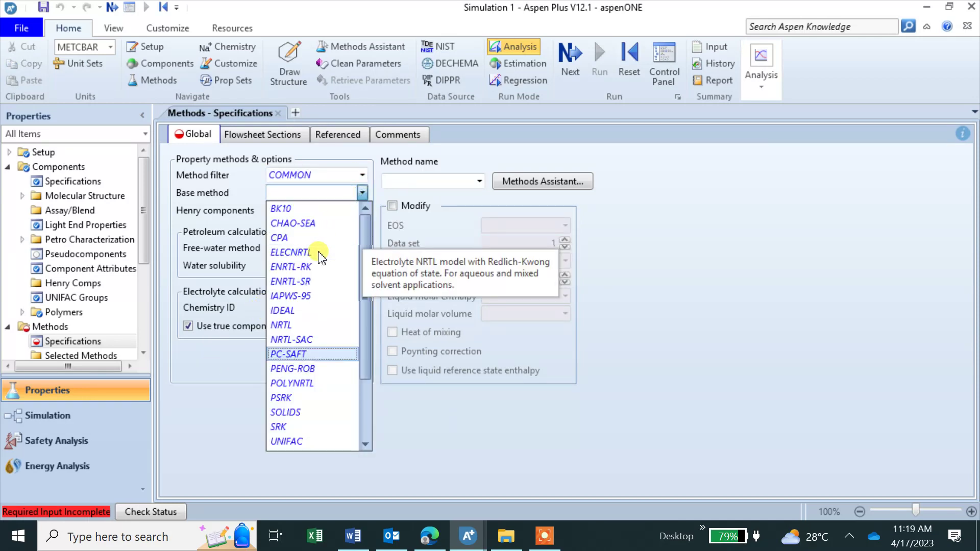
left_click(304, 369)
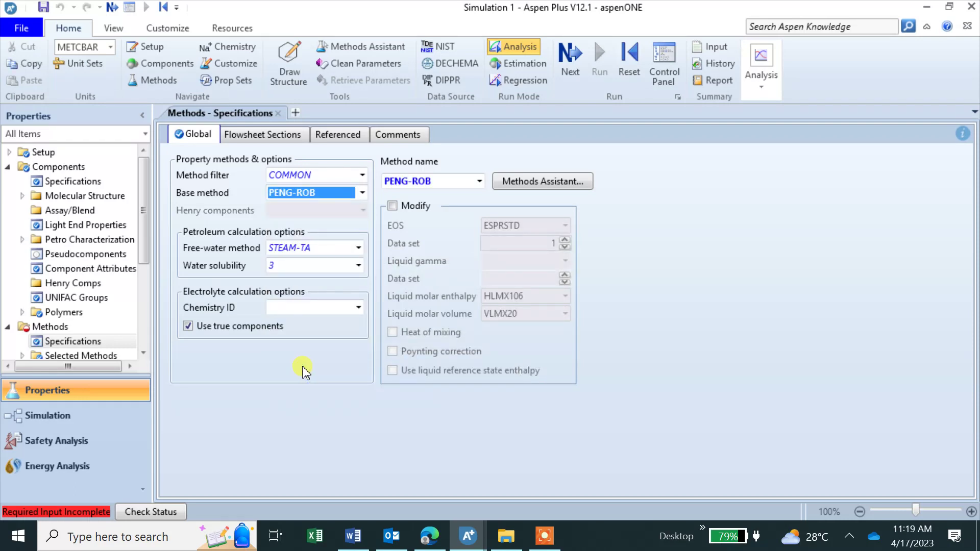
Accept the propane–isobutane binary parameters (KAIJ -0.0078) and run the property input.
left_click(582, 59)
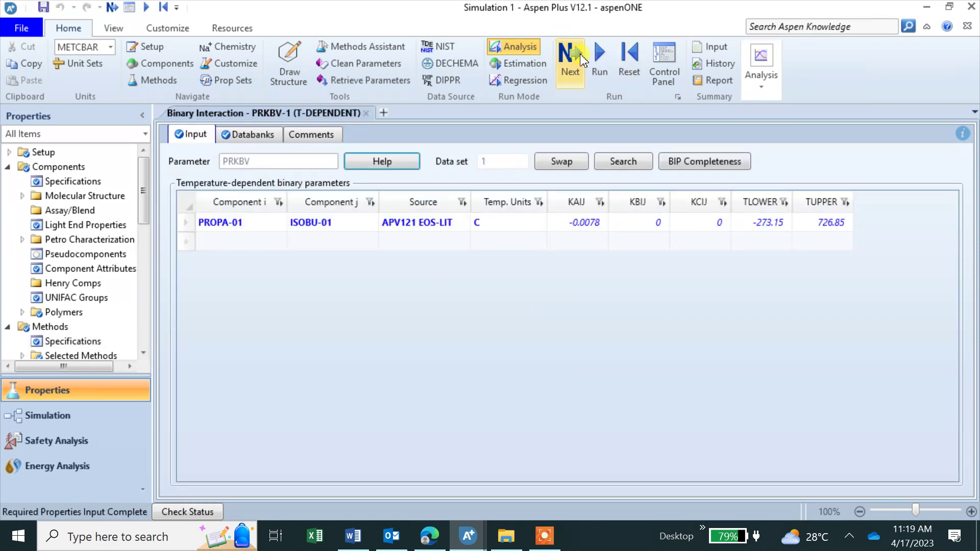
left_click(582, 58)
left_click(448, 326)
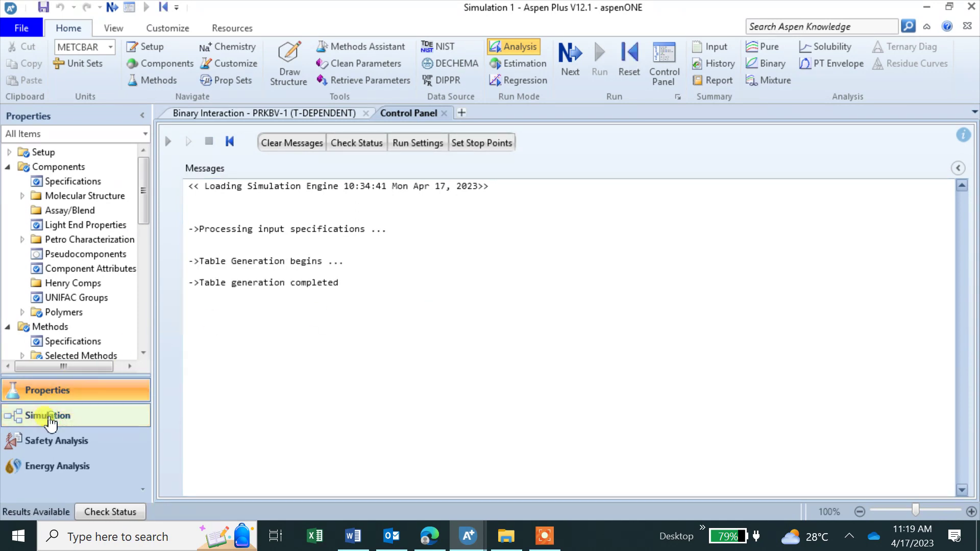
left_click(45, 411)
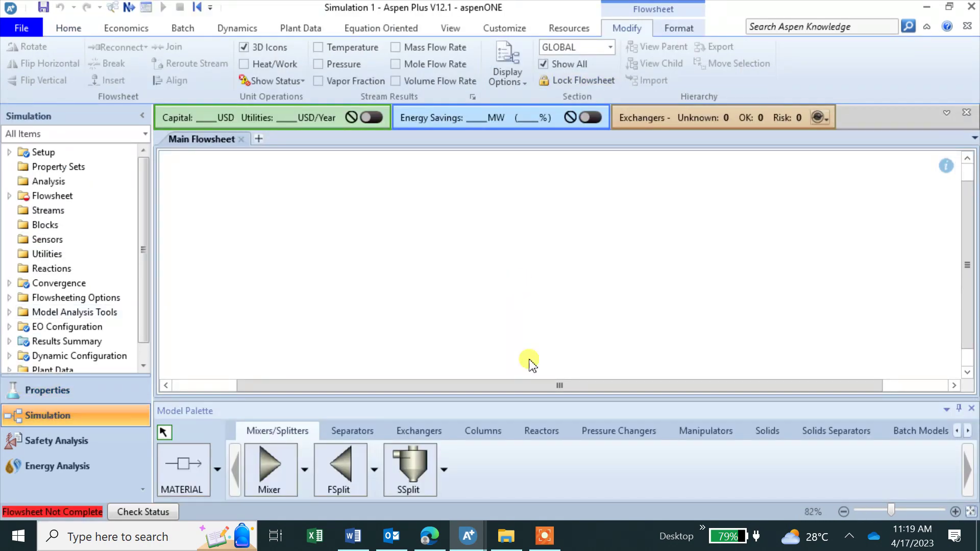
left_click(499, 433)
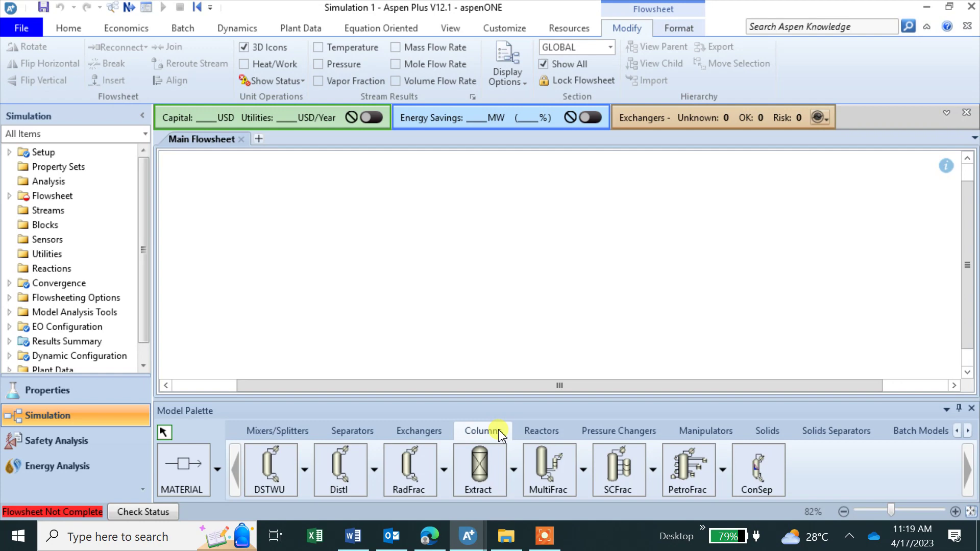
left_click(338, 470)
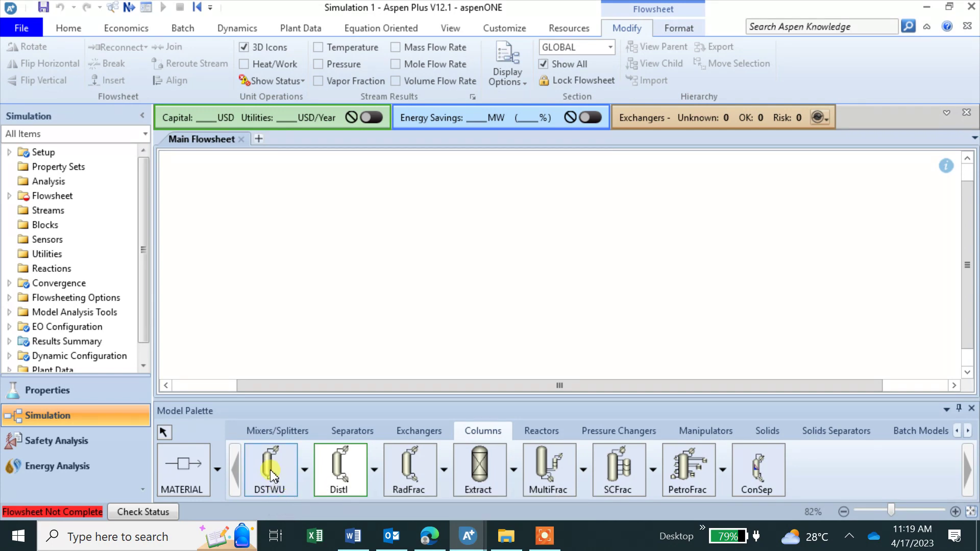
left_click(455, 231)
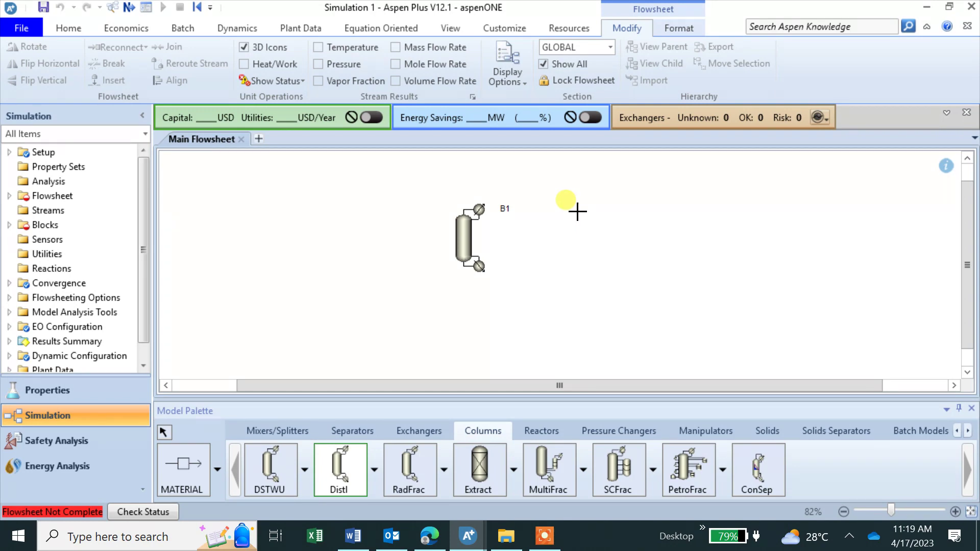
left_click(610, 203)
left_click(708, 200)
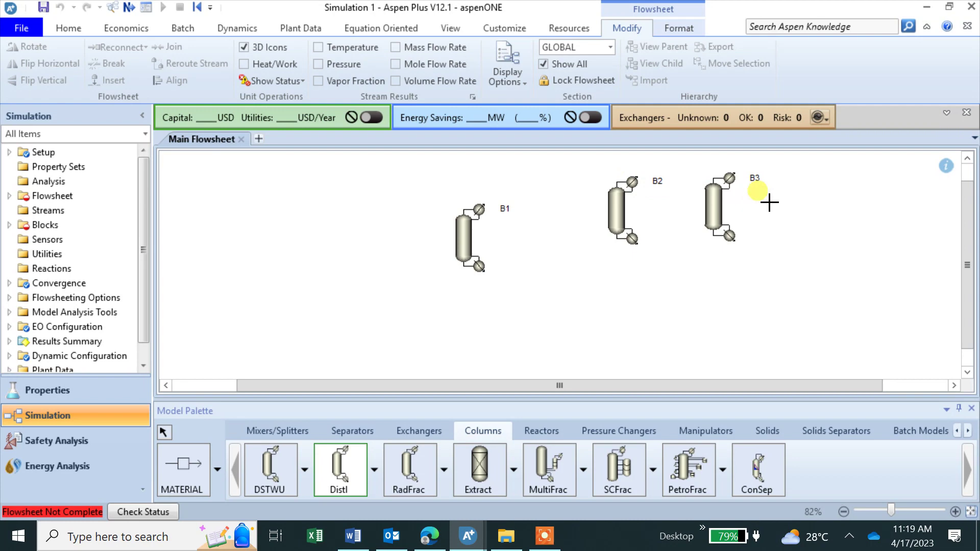
right_click(769, 203)
left_click(713, 208)
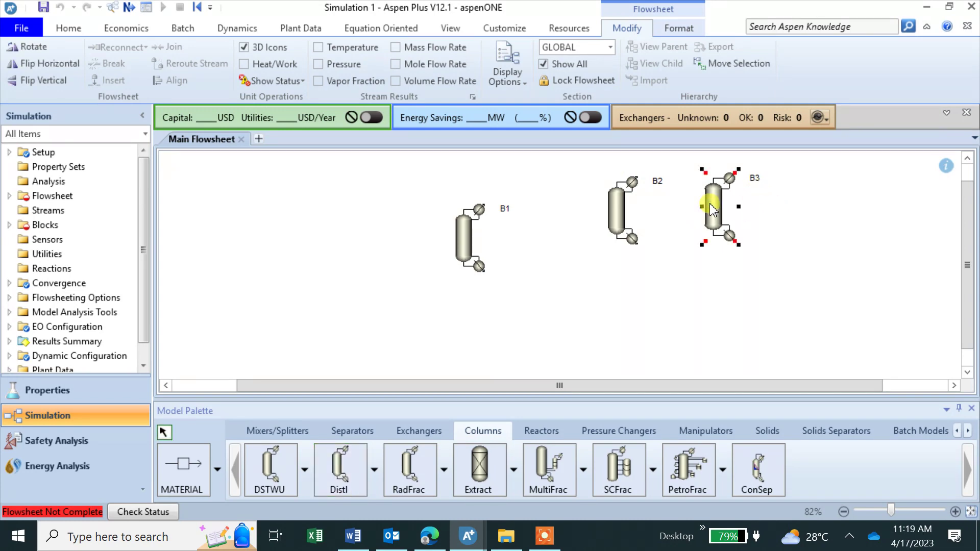
key("Delete")
left_click(515, 288)
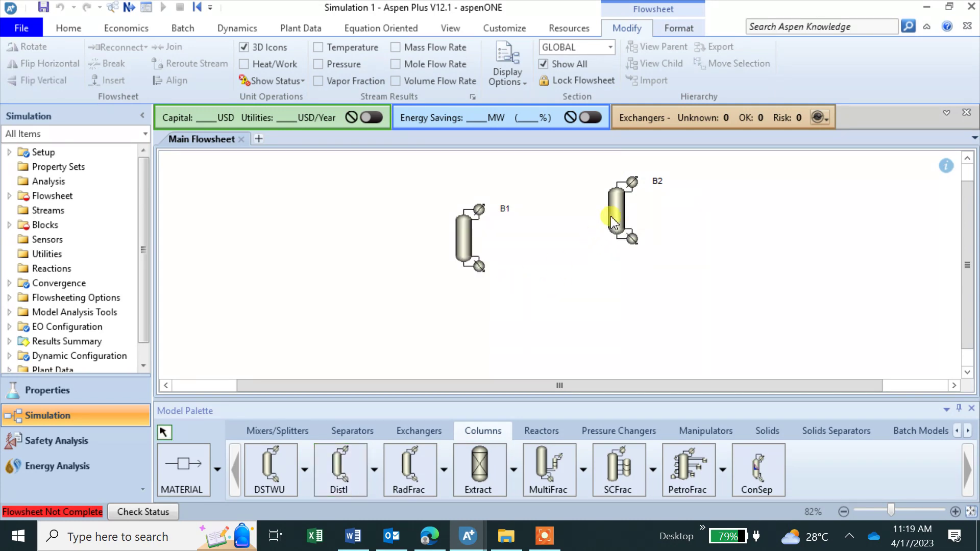
left_click(614, 221)
key("Delete")
left_click(516, 287)
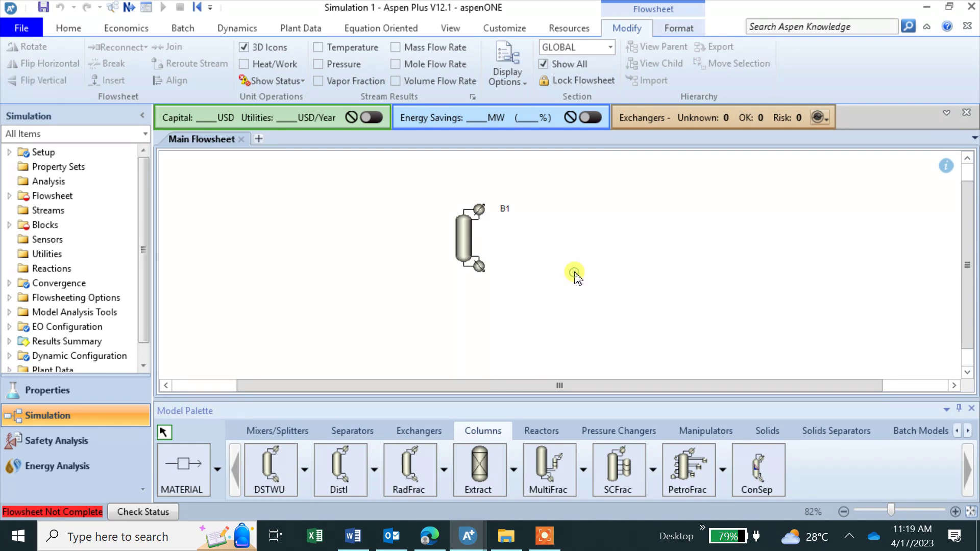
Draw feed stream 1 into B1 from the left, and distillate 2 and bottoms 3 out to the right.
left_click(190, 464)
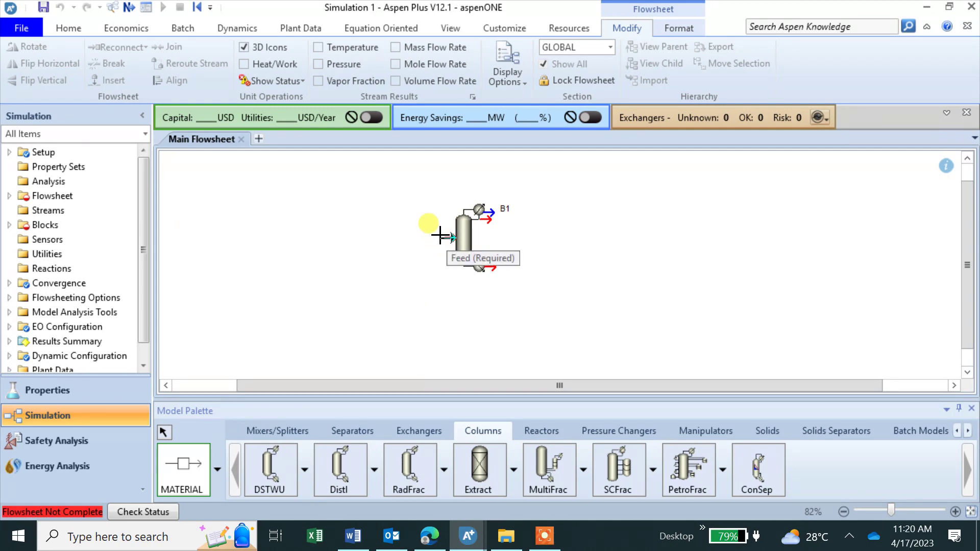
left_click(440, 235)
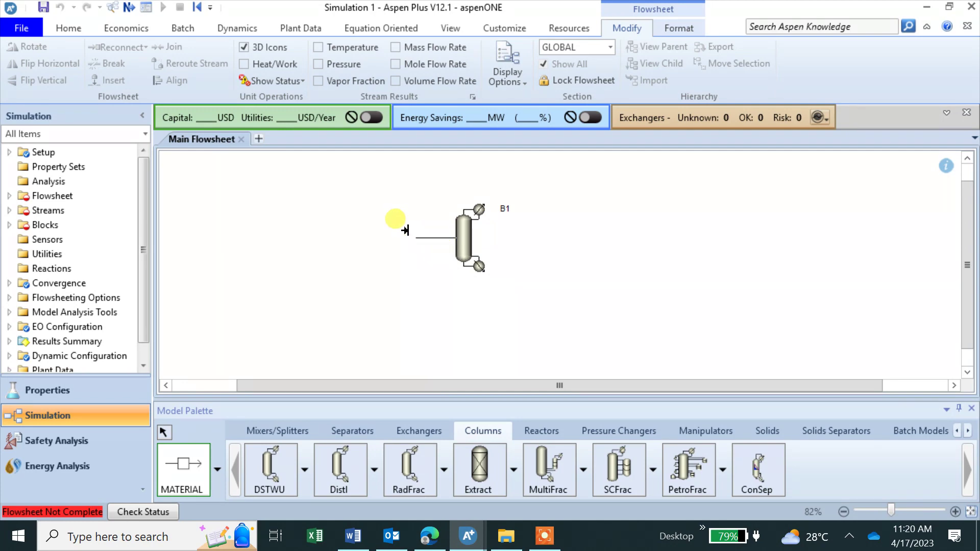
left_click(415, 237)
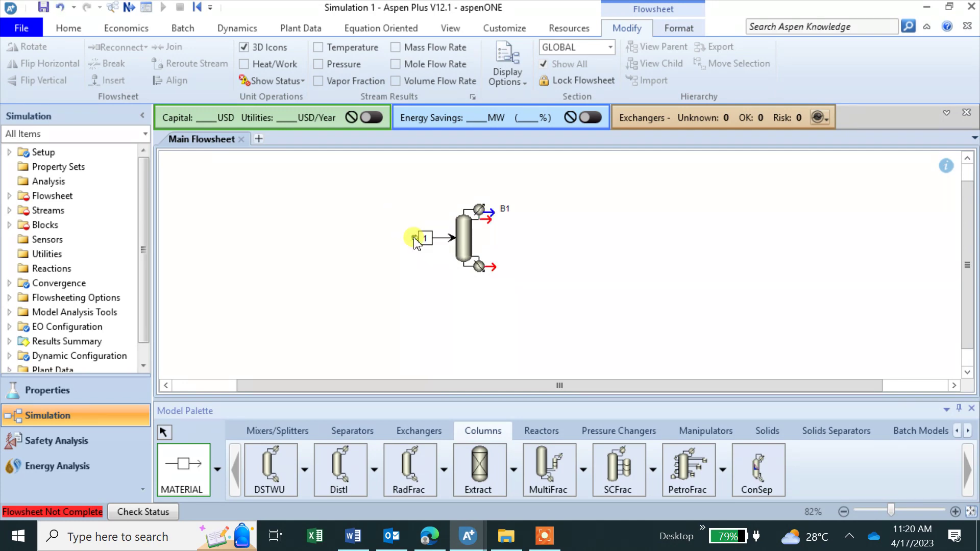
left_click(479, 210)
left_click(517, 222)
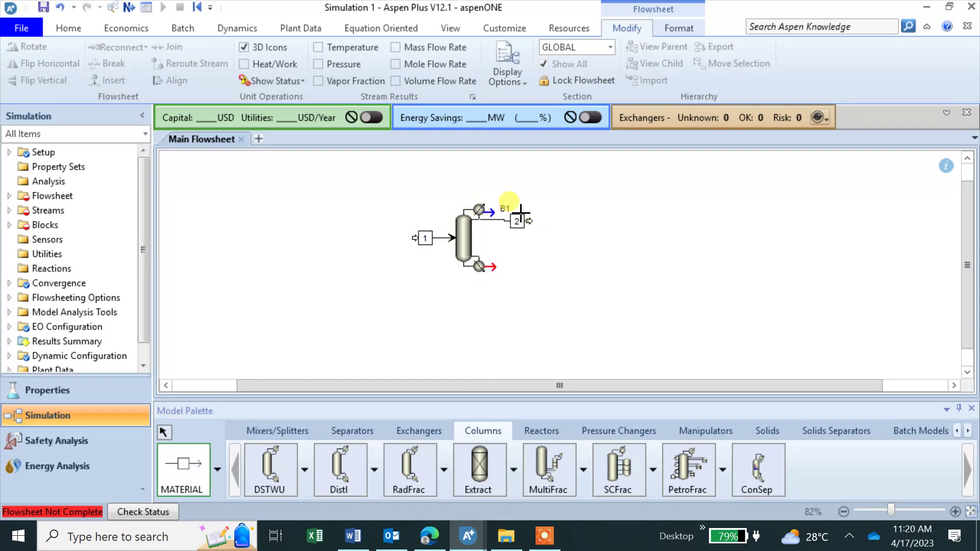
left_click(492, 259)
left_click(518, 260)
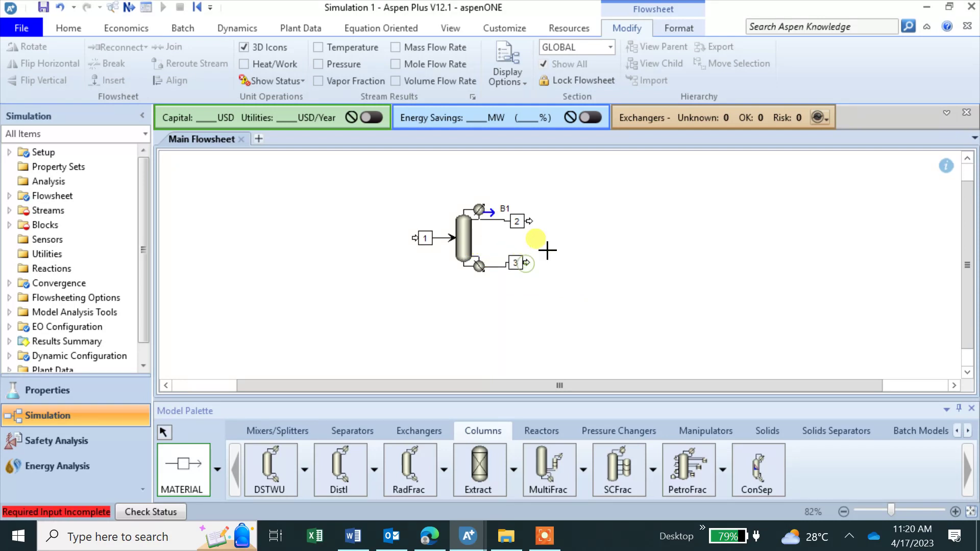
Move column B1's label above the column and rename the column DISTIL.
right_click(686, 191)
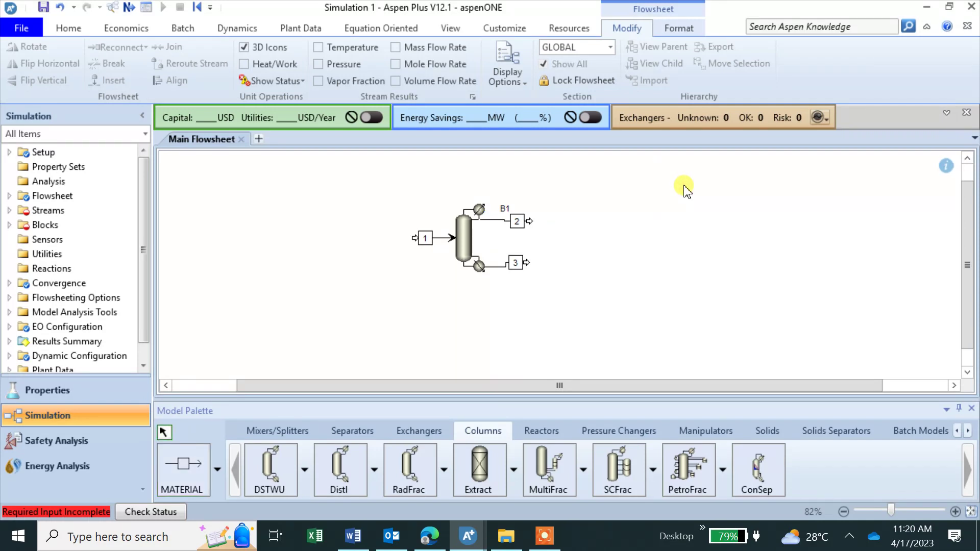
left_click_drag(506, 210, 468, 196)
left_click(508, 207)
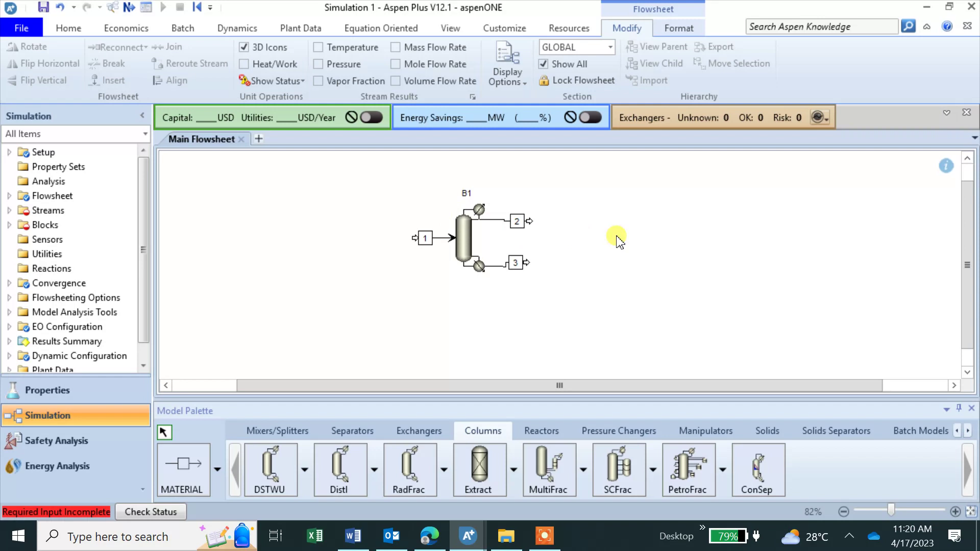
left_click(467, 194)
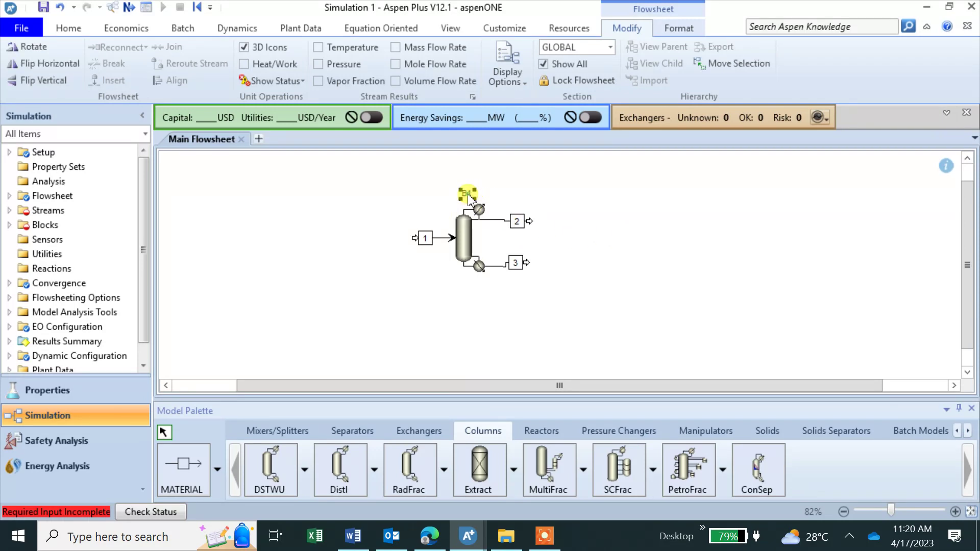
left_click(466, 193)
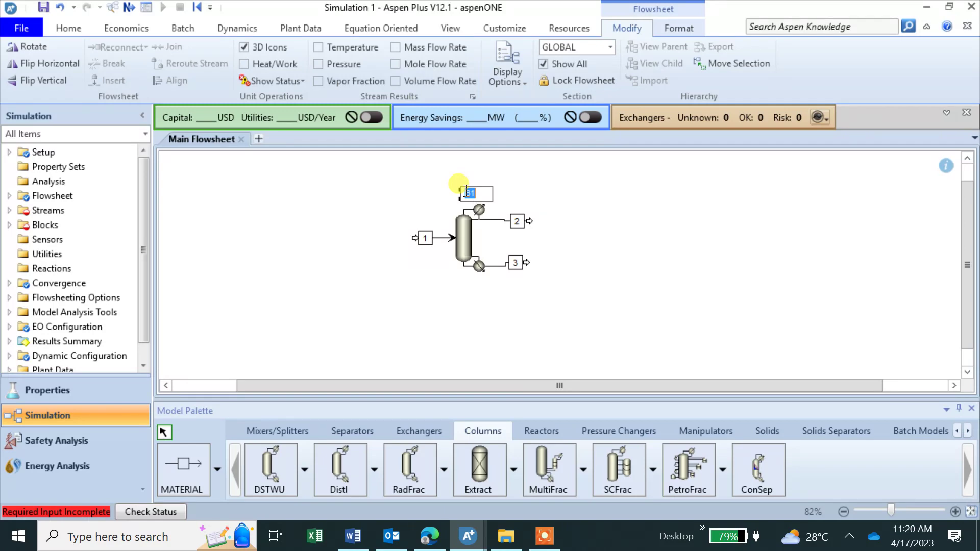
type("DISTIL")
left_click(438, 258)
Rename feed stream 1 to FEED and distillate stream 2 to DISTILLA.
left_click(428, 243)
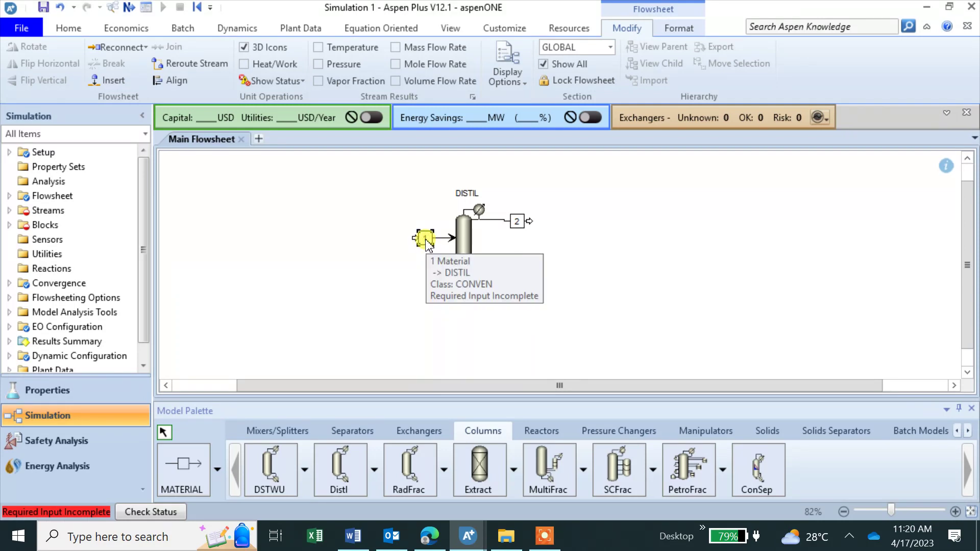
left_click(427, 241)
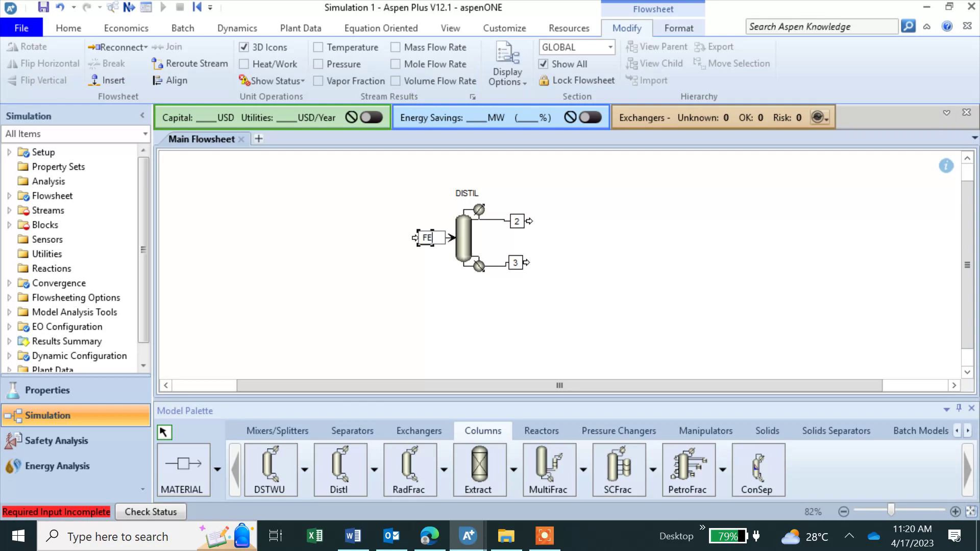
type("FEED")
key("Return")
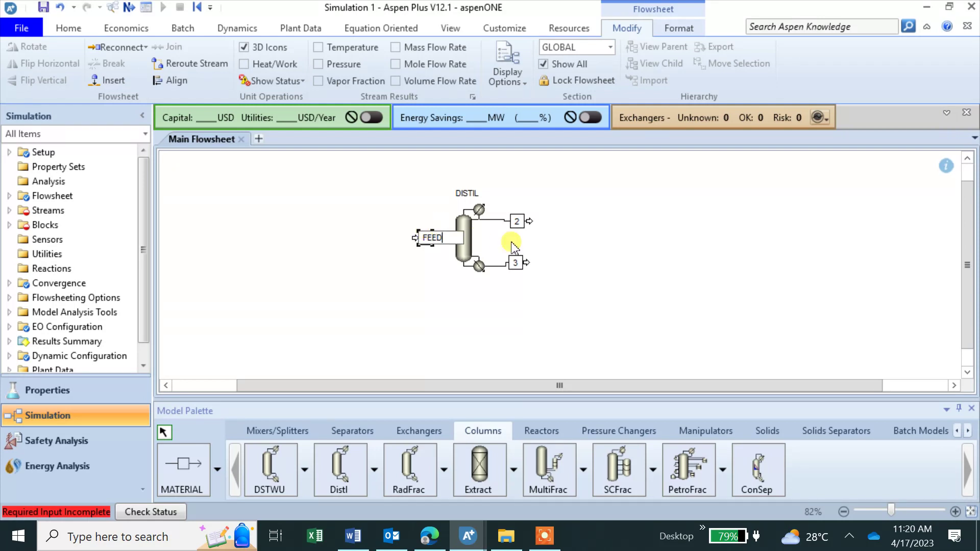
left_click(516, 221)
left_click(516, 221)
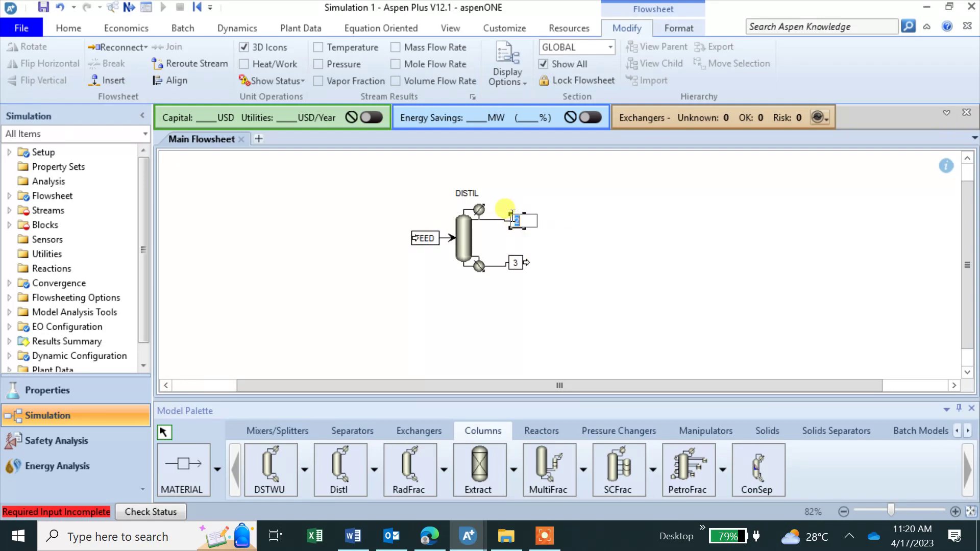
type("D")
type("ISTILLA")
key("Return")
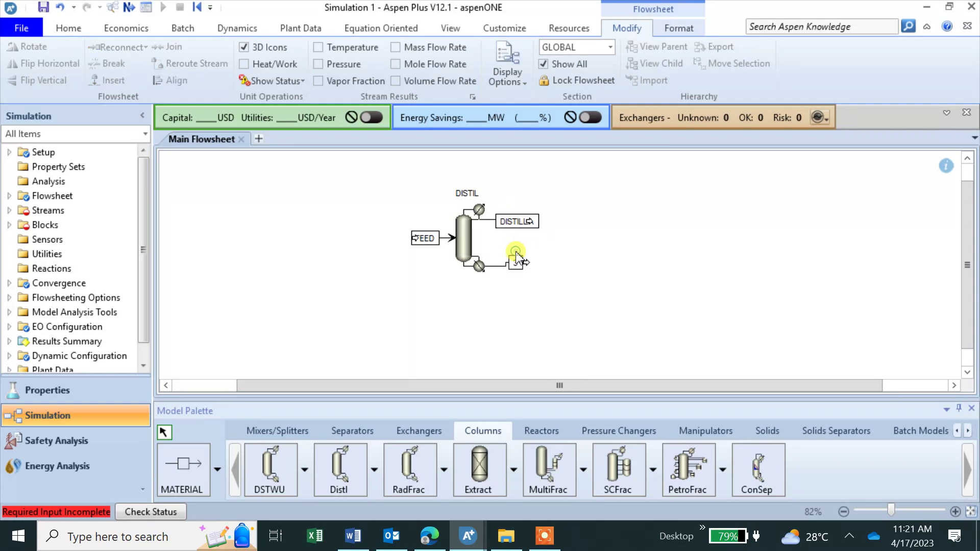
Rename bottoms stream 3 to B.
left_click(543, 231)
left_click(519, 266)
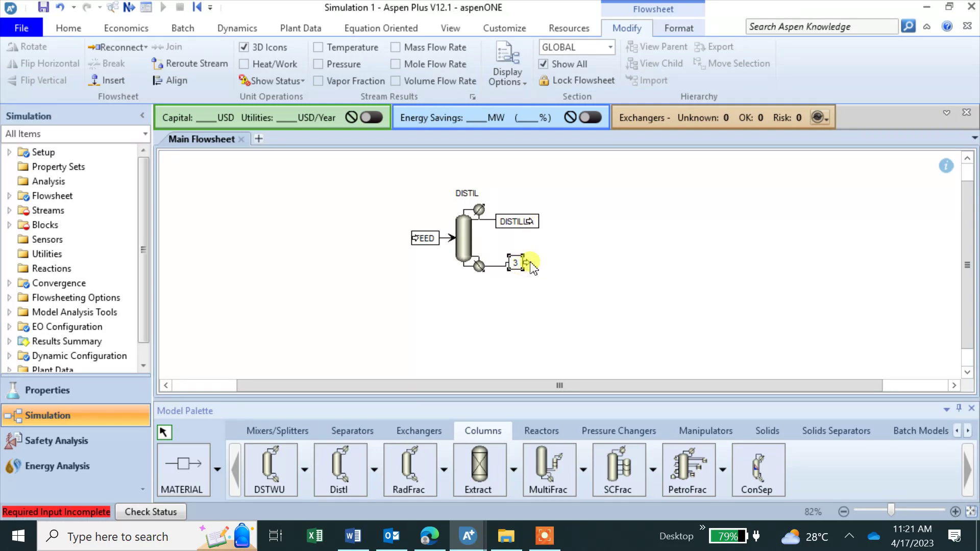
left_click(518, 263)
type("B")
left_click(688, 279)
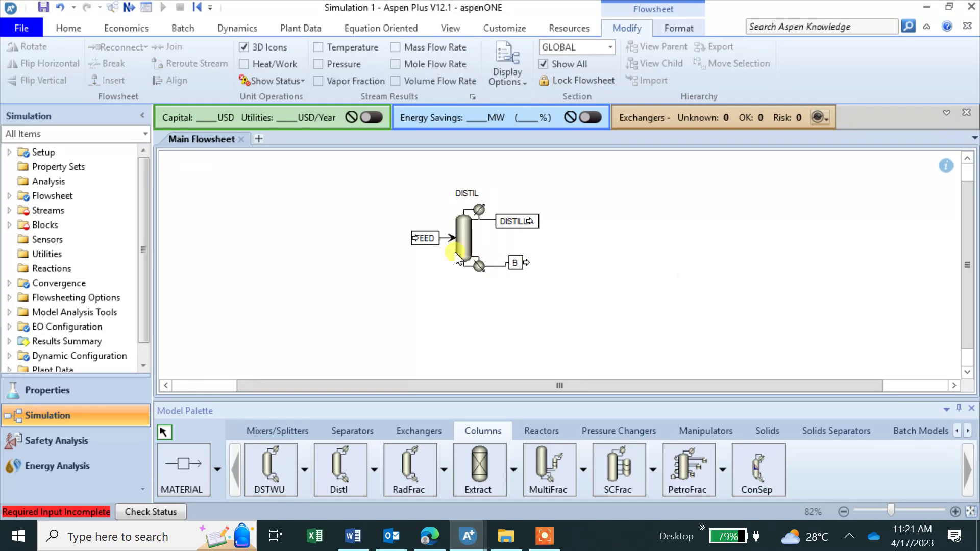
left_click(417, 239)
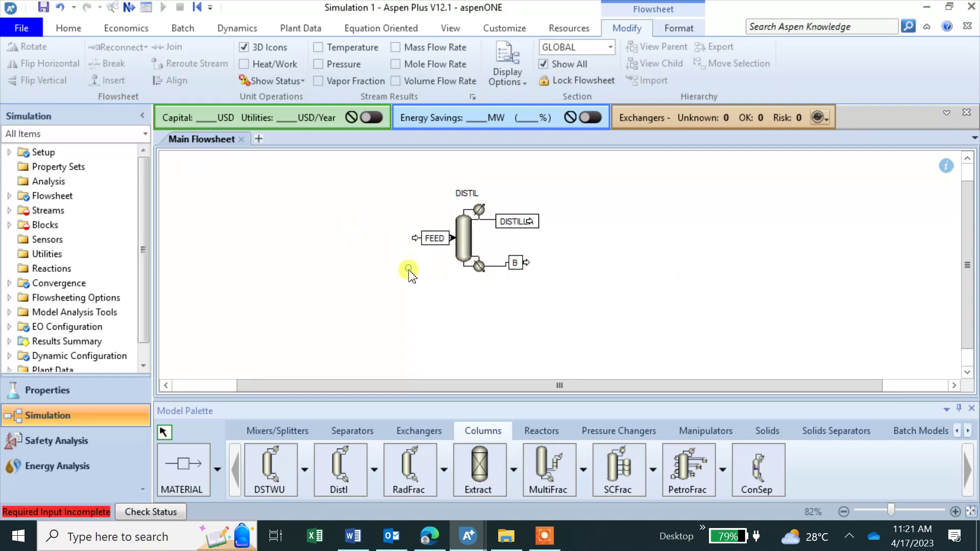
Set the FEED stream temperature to 322 K and pressure to 20 atm.
double_click(414, 235)
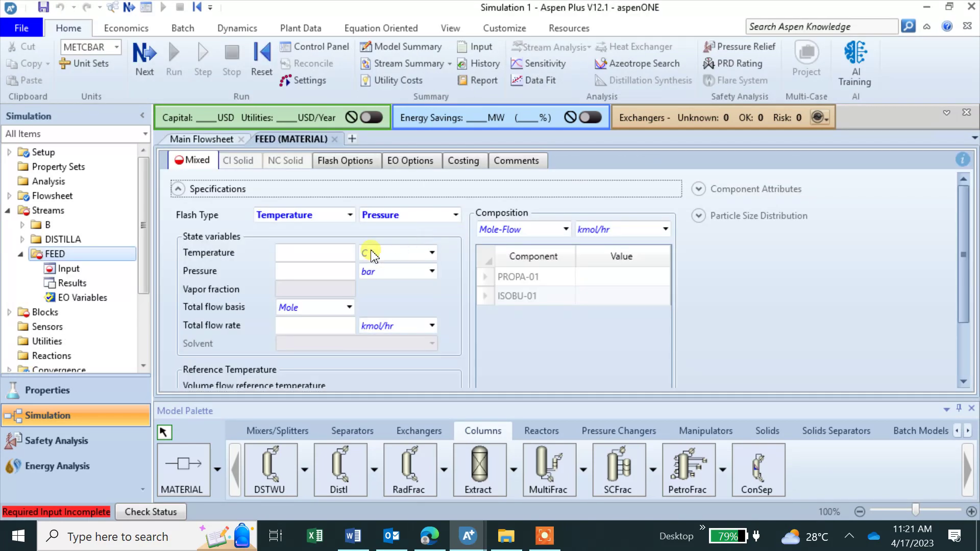
left_click(343, 253)
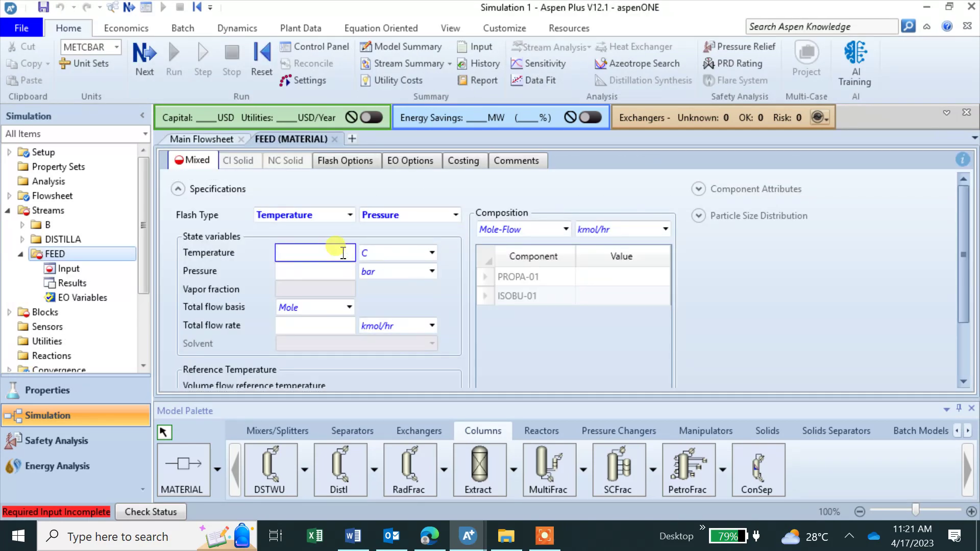
type("322")
left_click(432, 253)
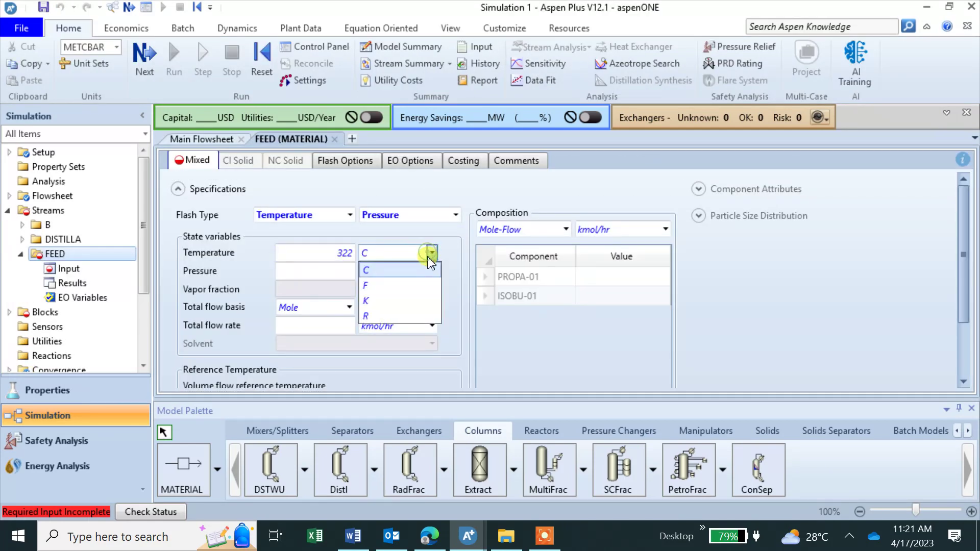
left_click(412, 301)
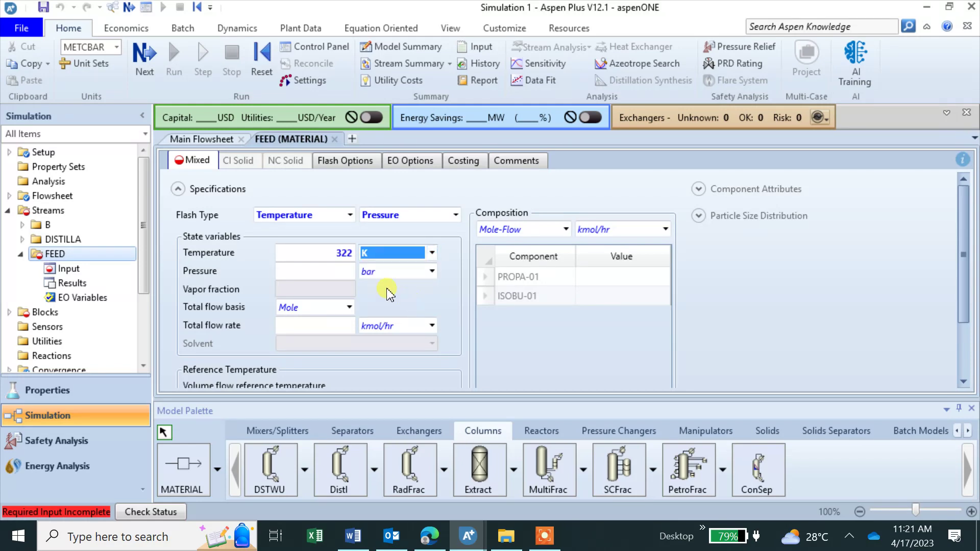
left_click(432, 271)
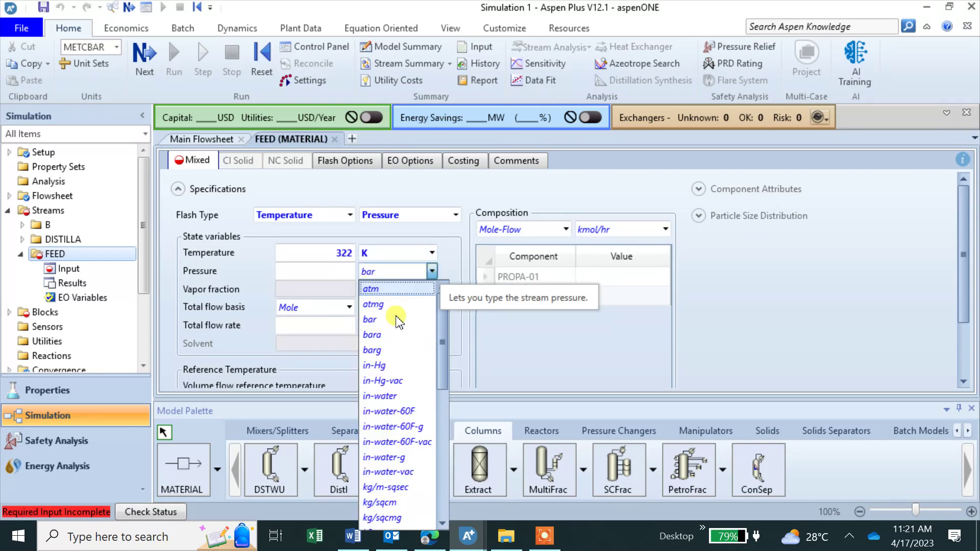
left_click(380, 289)
left_click(309, 269)
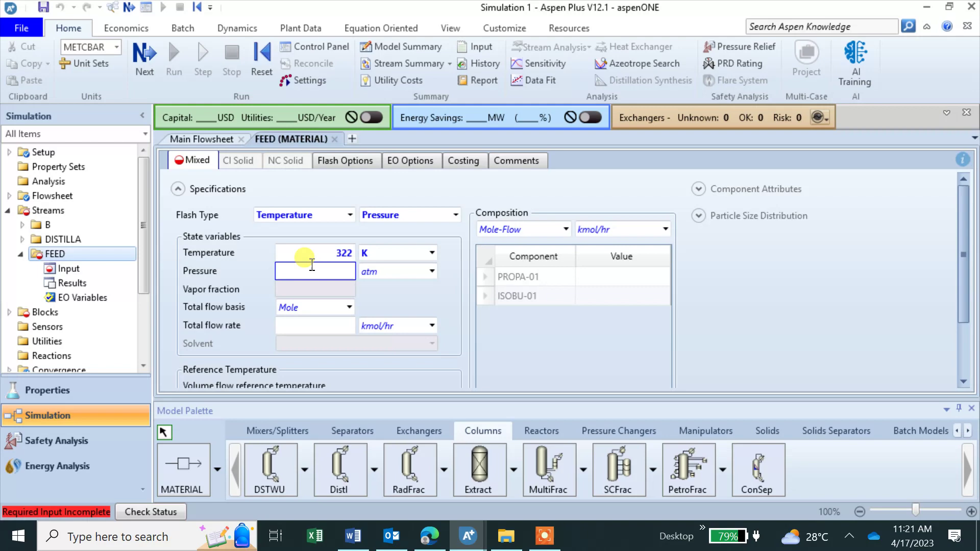
type("20")
left_click(390, 298)
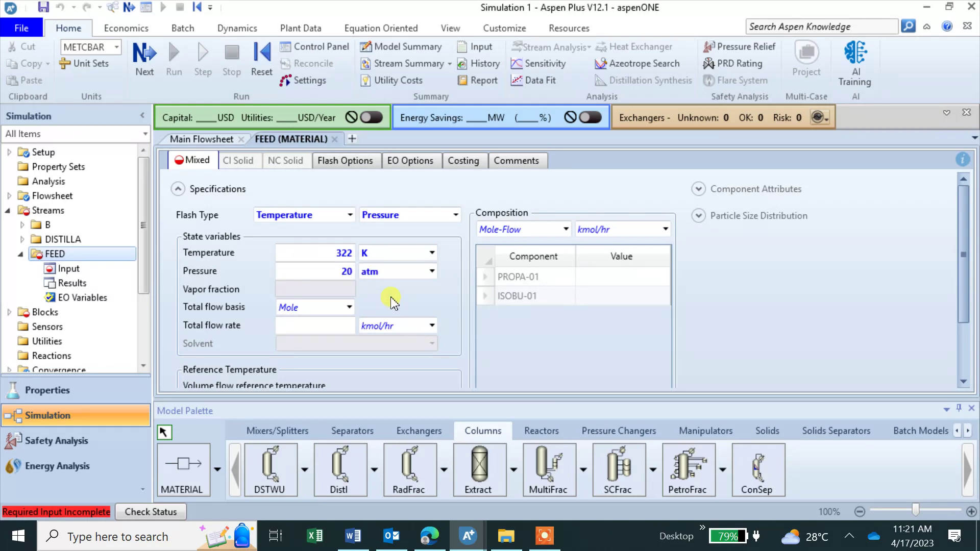
Set the feed total flow rate to 1 kmol/sec.
left_click(297, 326)
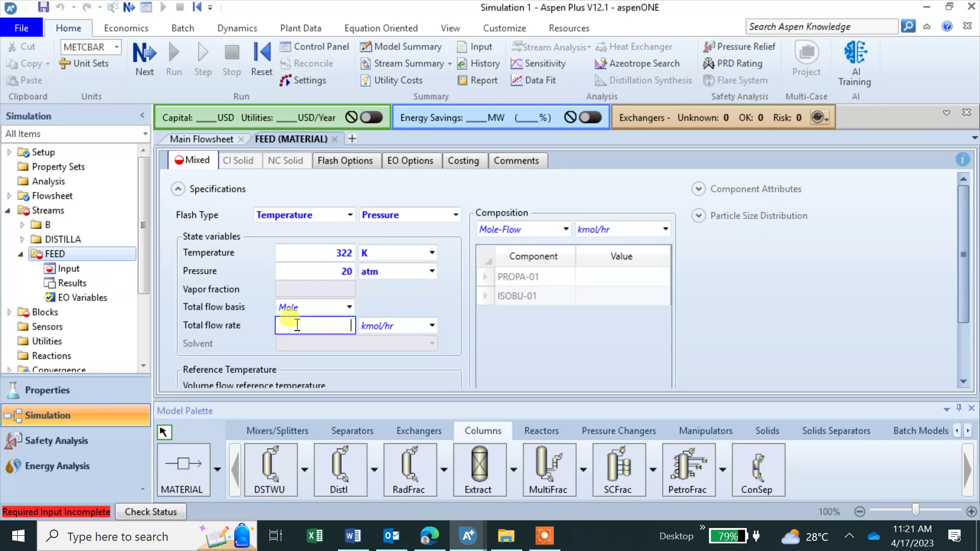
left_click(432, 326)
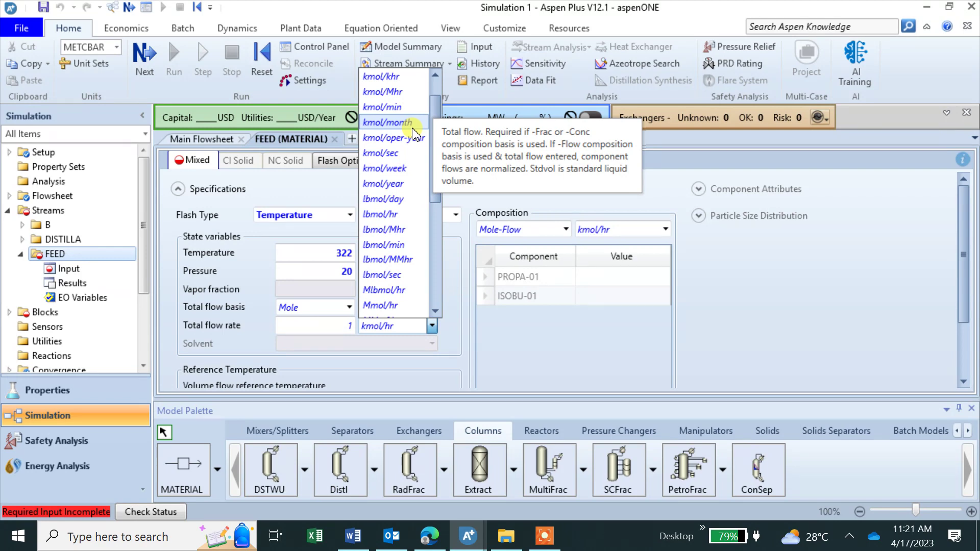
left_click(437, 78)
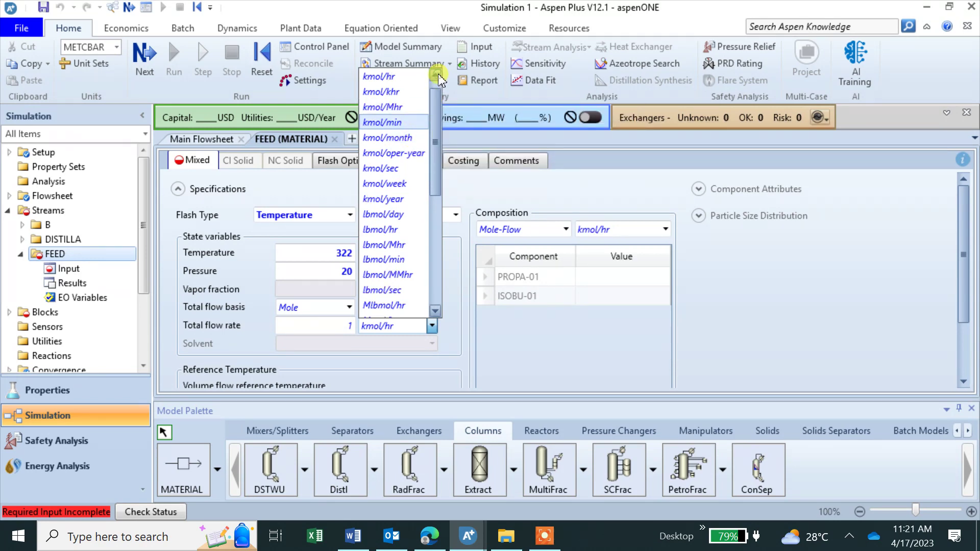
left_click(436, 77)
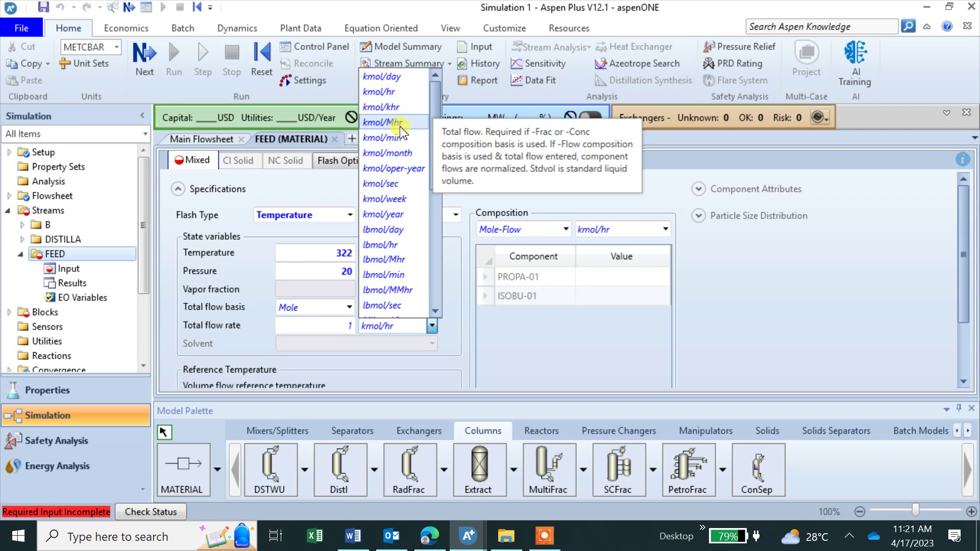
left_click(388, 184)
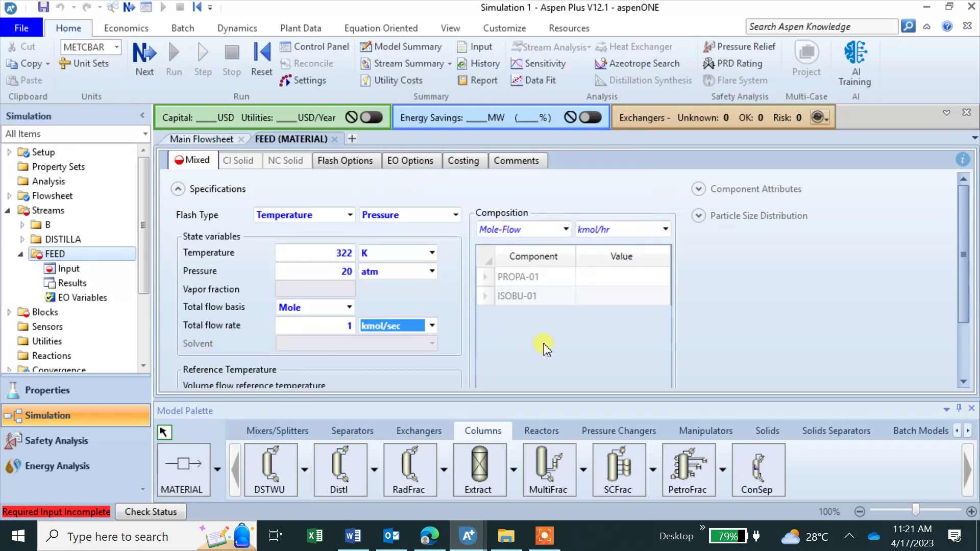
scroll(542, 343, "down", 2)
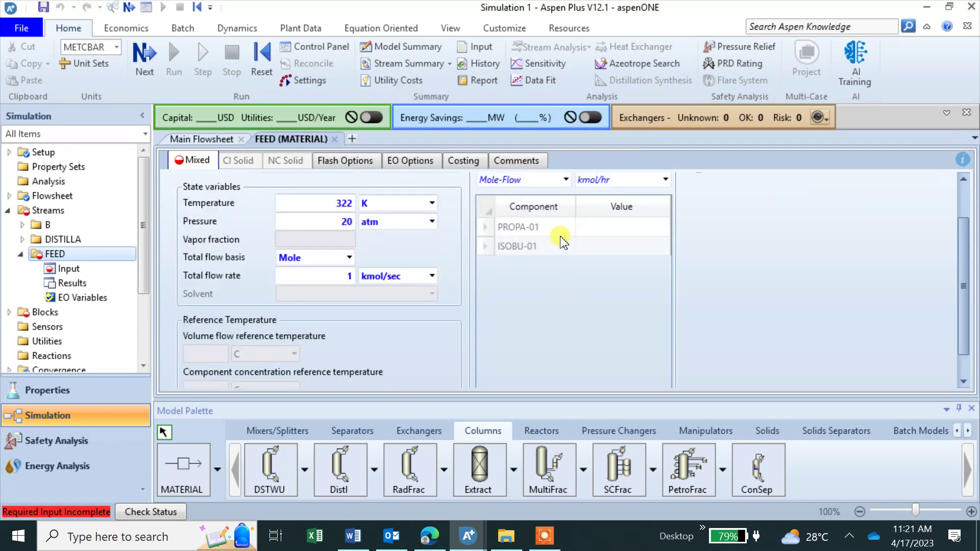
Give the feed mole fractions of 0.4 PROPA-01 and 0.6 ISOBU-01, then proceed to DISTIL input.
left_click(568, 181)
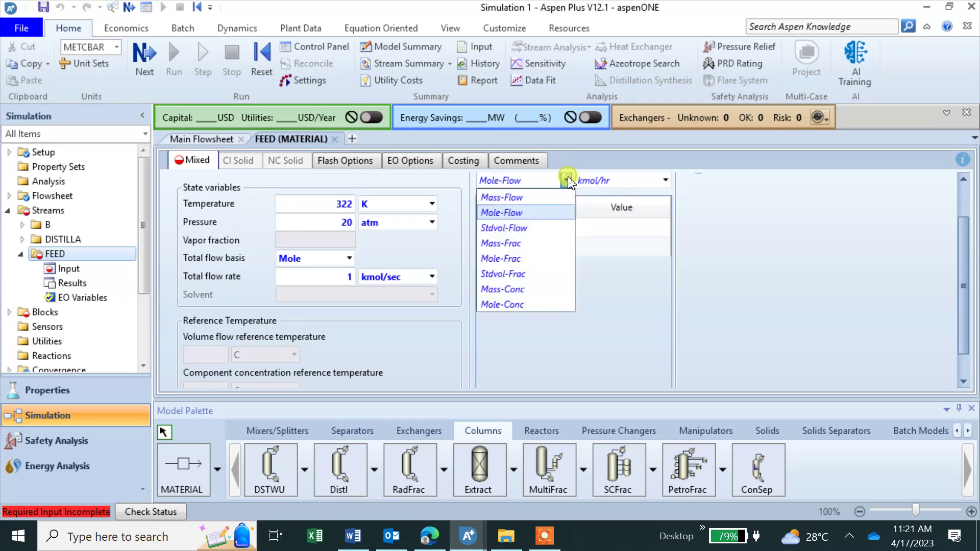
left_click(533, 258)
left_click(576, 229)
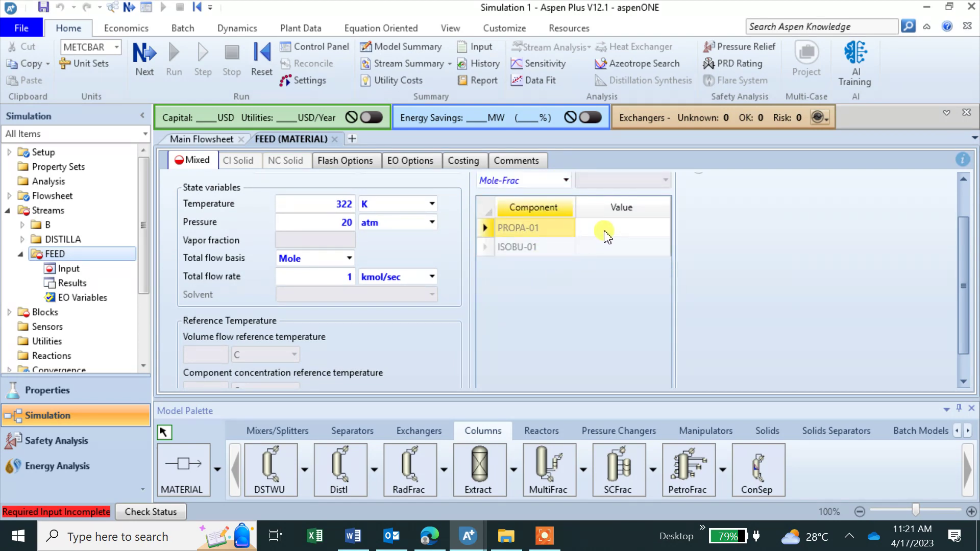
left_click(605, 233)
type("0.")
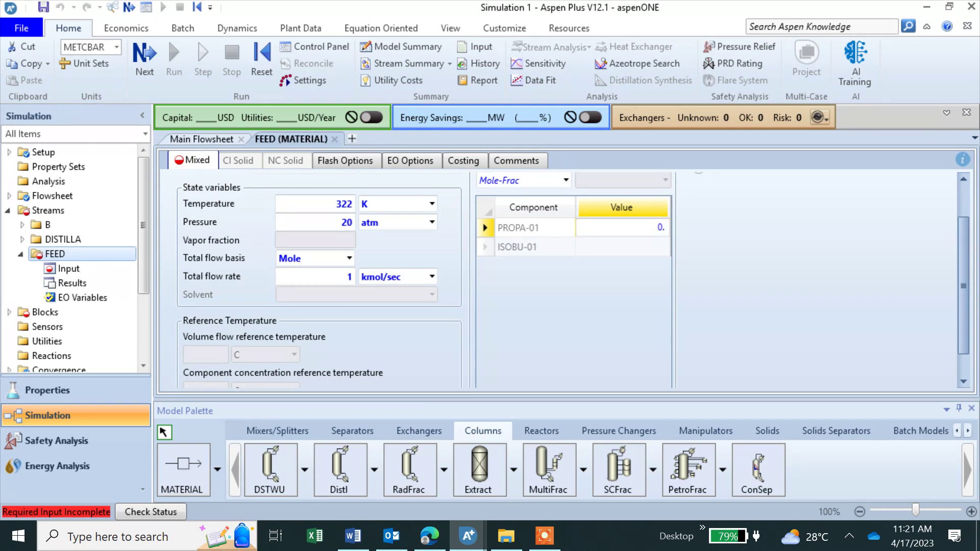
type("4")
key("Return")
type("0.")
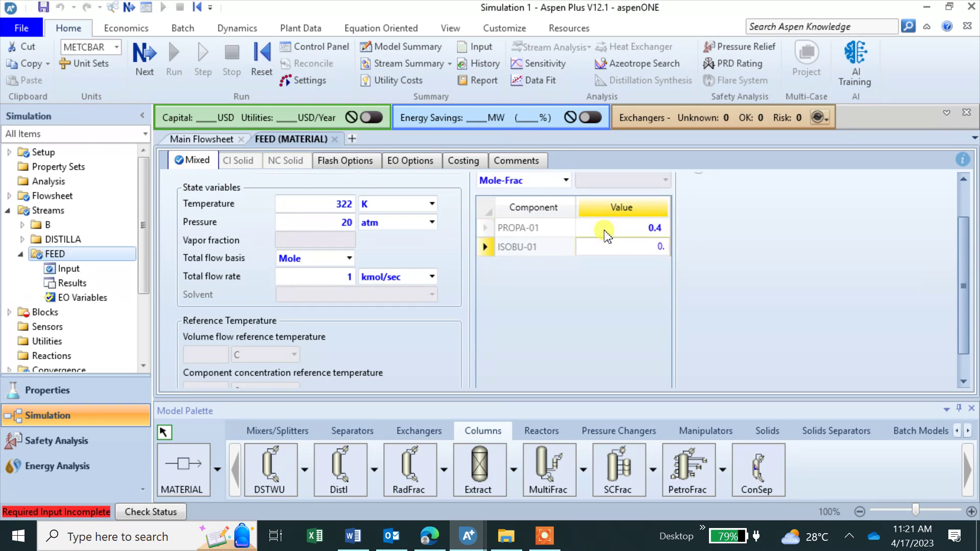
type("6")
key("Return")
left_click(561, 320)
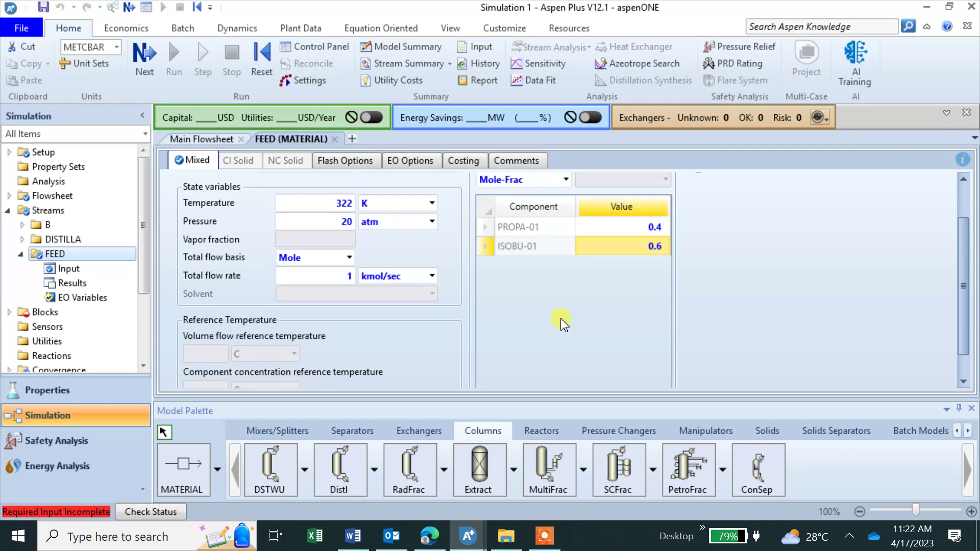
left_click(140, 59)
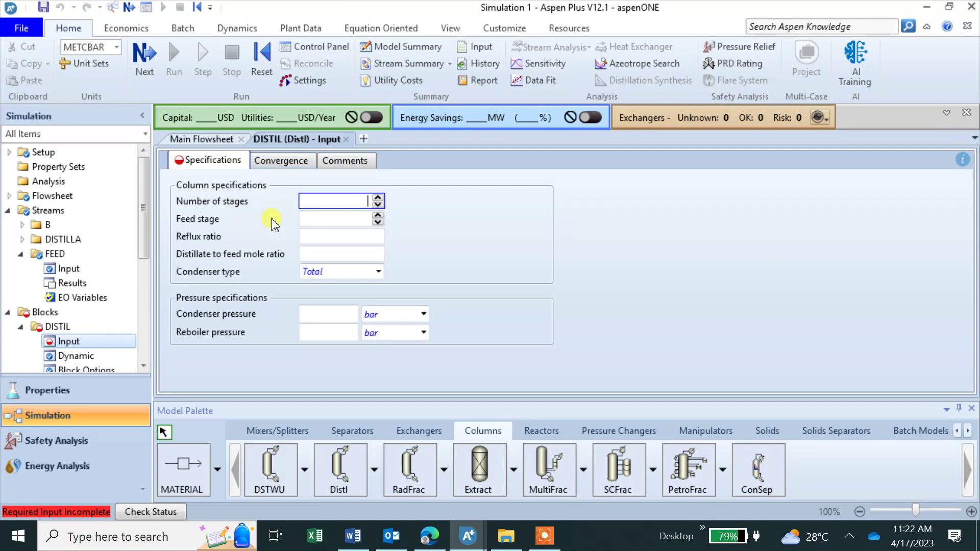
Bring the CHME327_Lab6 lecture notes PDF in Edge to the front.
left_click(429, 535)
Scroll the lecture PDF to page 37, showing Distl inputs of 42 stages, feed stage 19, reflux 3.5.
scroll(448, 398, "down", 20)
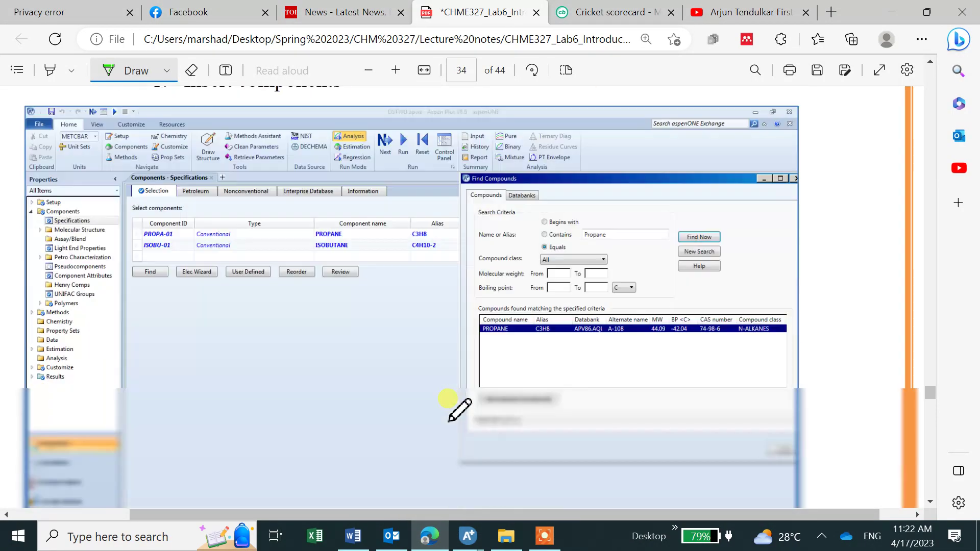
scroll(448, 399, "down", 15)
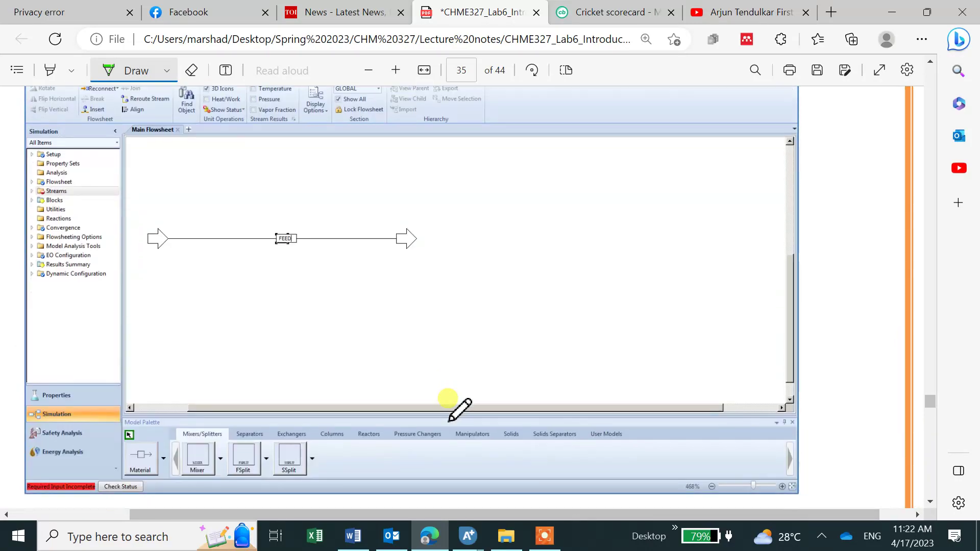
scroll(459, 411, "down", 15)
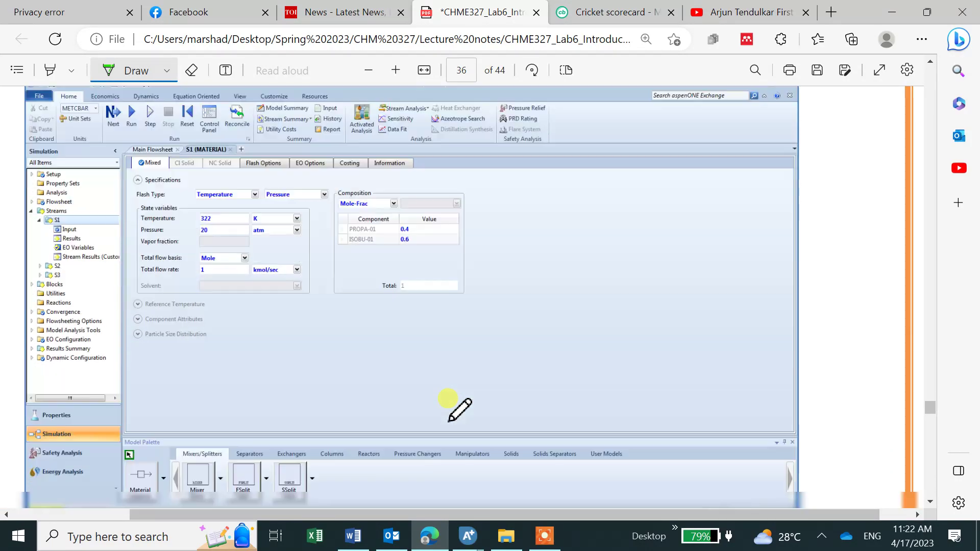
scroll(460, 410, "down", 15)
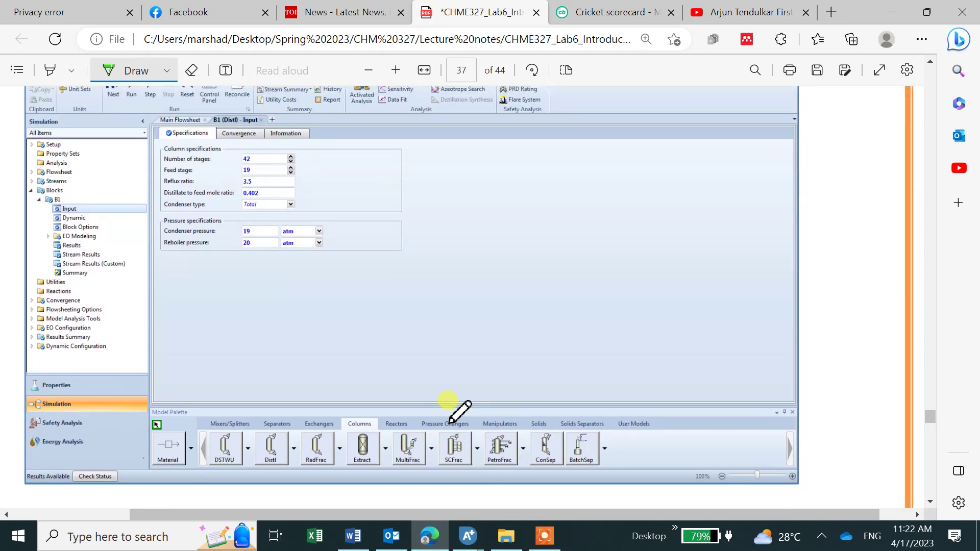
Give DISTIL feed stage 19, reflux ratio 3.5 and distillate-to-feed ratio 0.42.
mouse_move(470, 542)
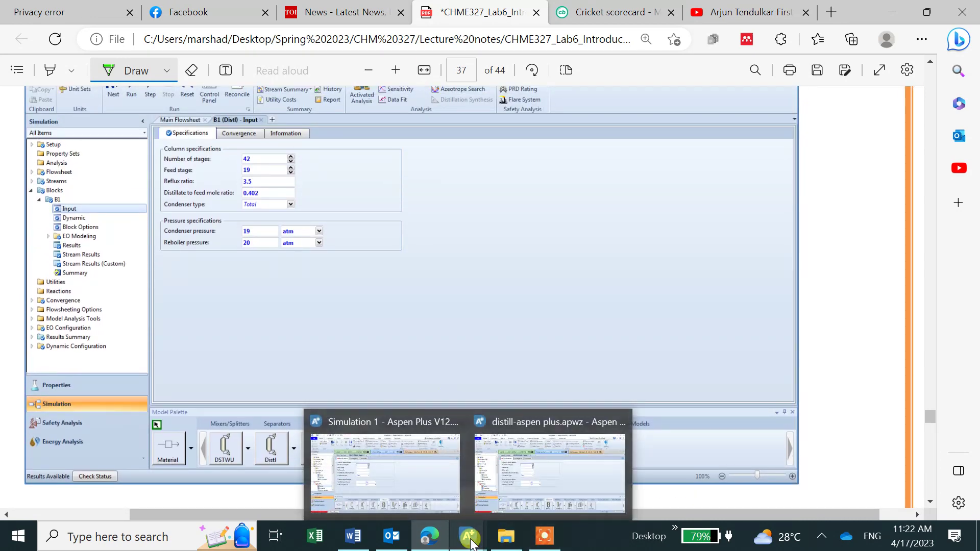
left_click(505, 491)
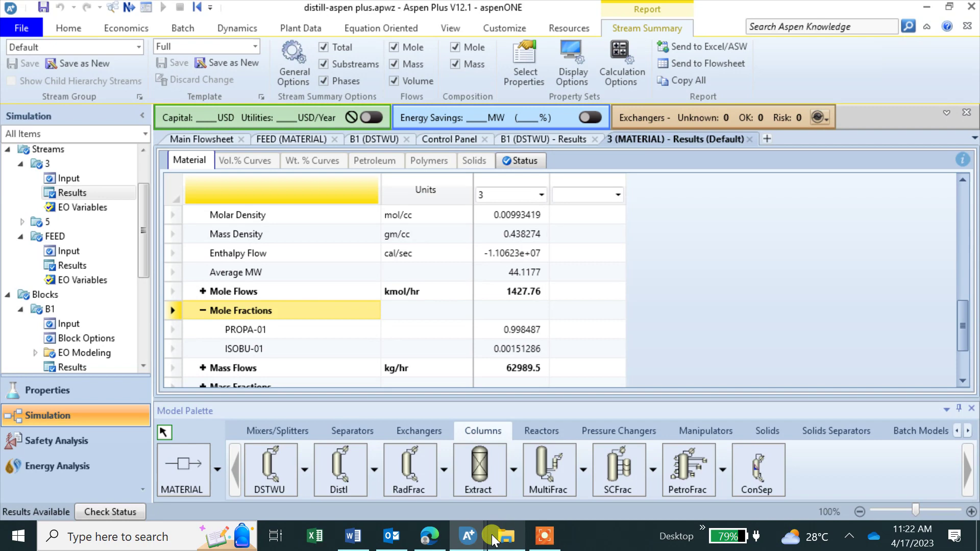
mouse_move(467, 537)
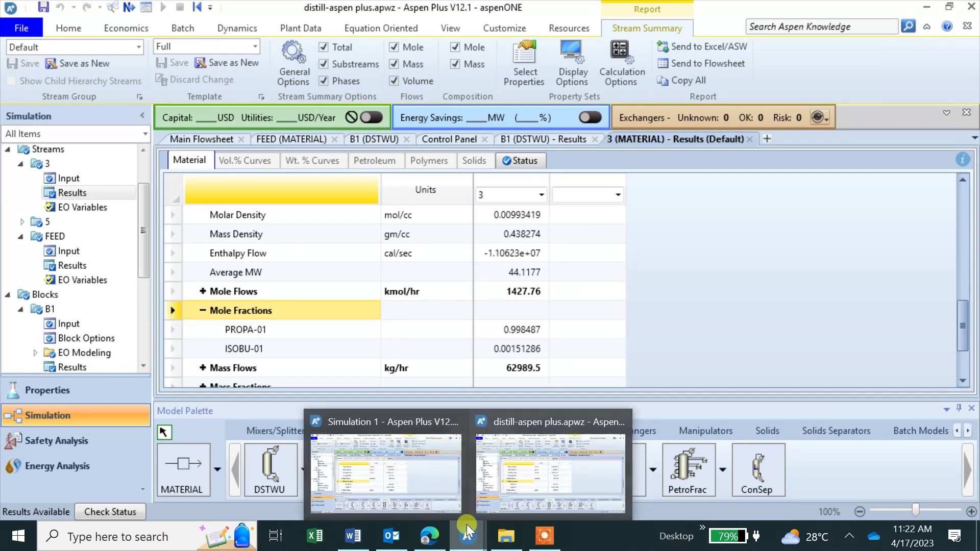
left_click(427, 483)
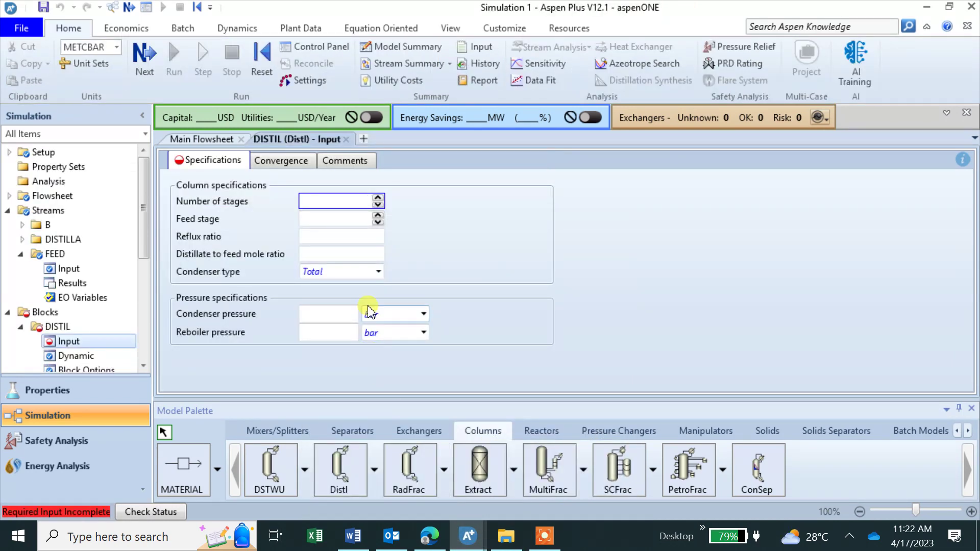
left_click(324, 218)
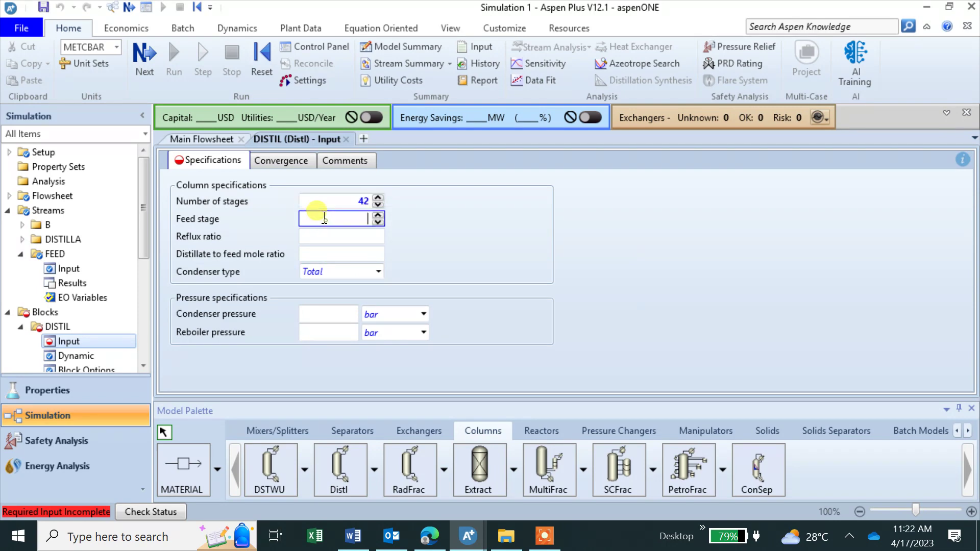
type("19")
left_click(334, 237)
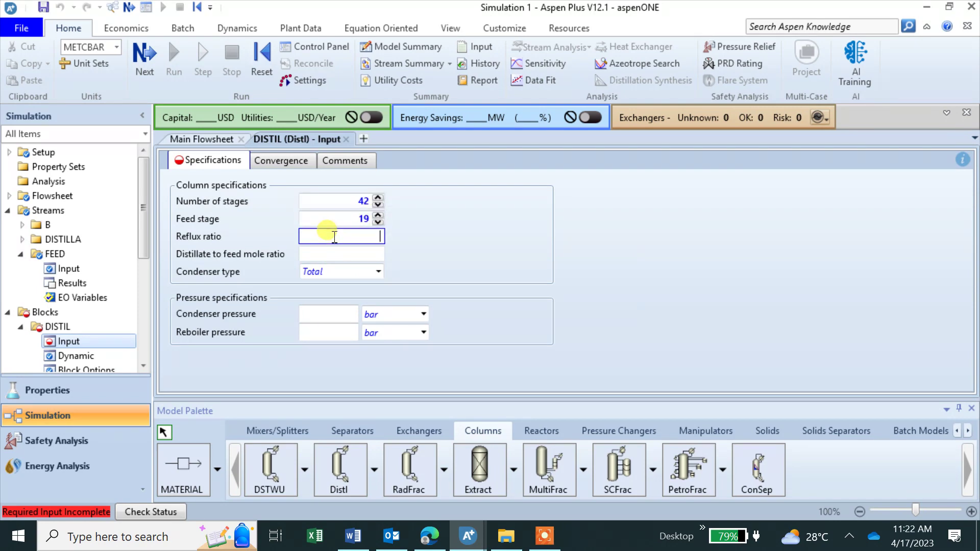
type("3.5")
left_click(468, 275)
left_click(352, 254)
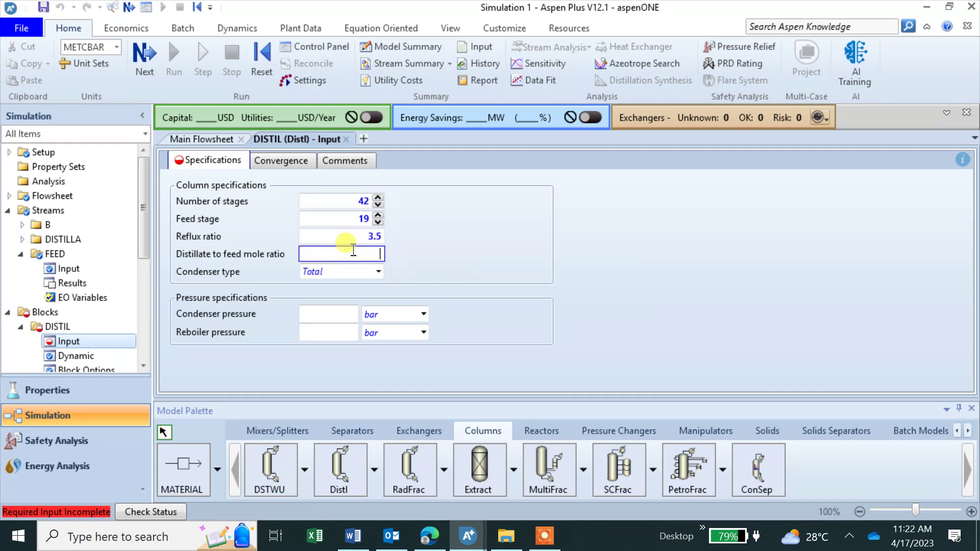
type("9")
left_click(356, 255)
Set the condenser pressure to 19 atm and the reboiler pressure to 20 atm.
left_click(340, 315)
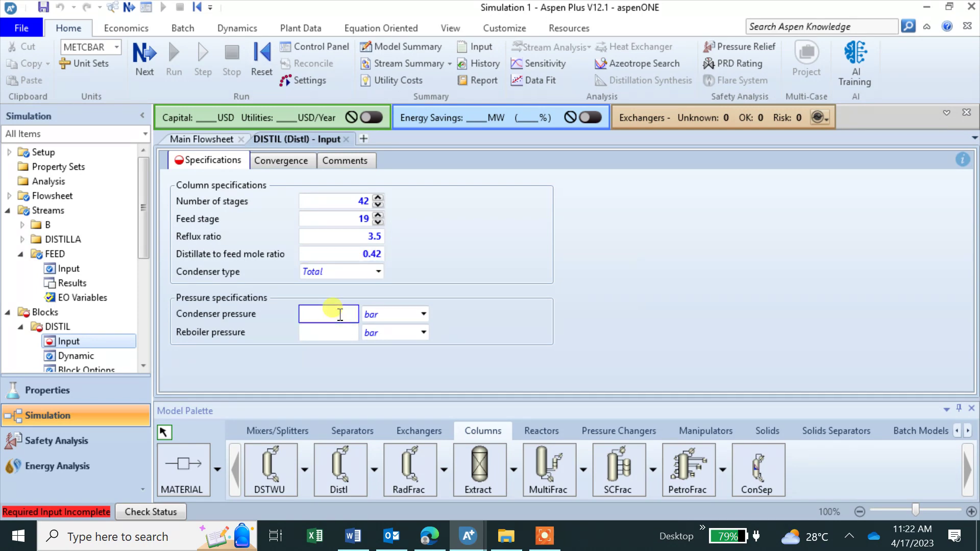
type("19")
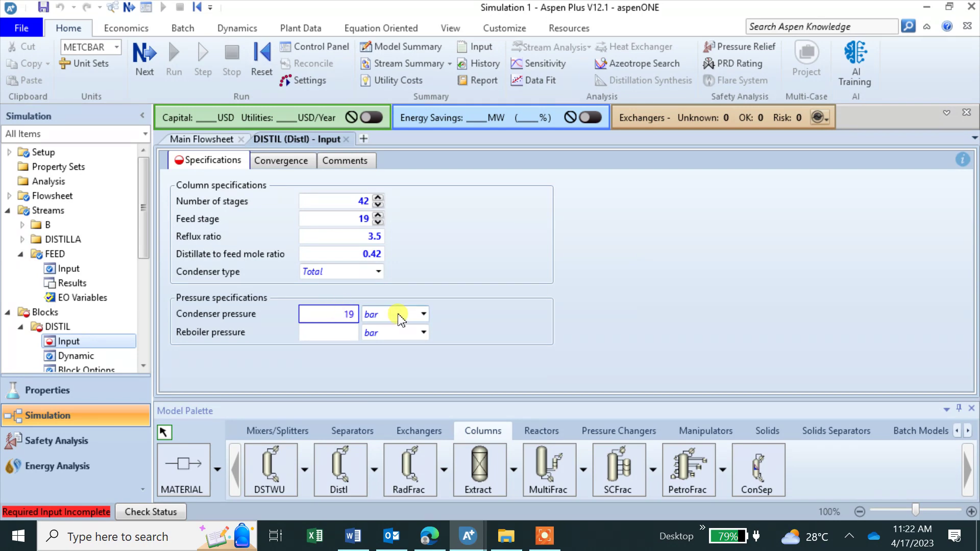
left_click(423, 314)
scroll(396, 234, "down", 1)
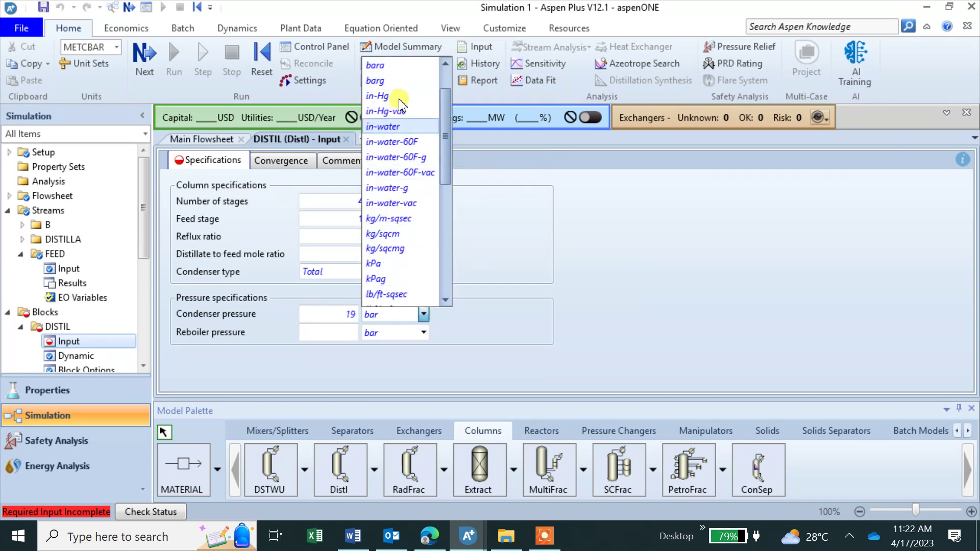
scroll(396, 150, "up", 3)
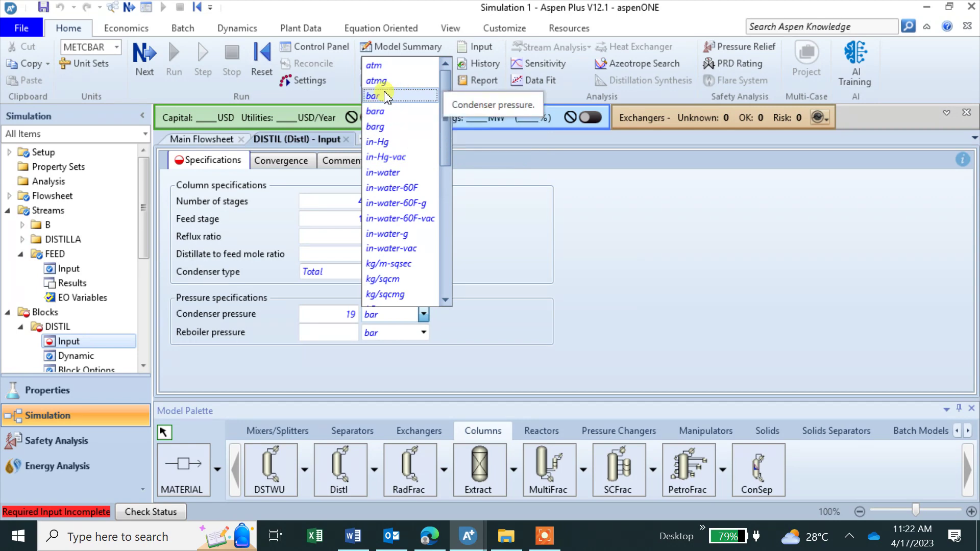
left_click(376, 65)
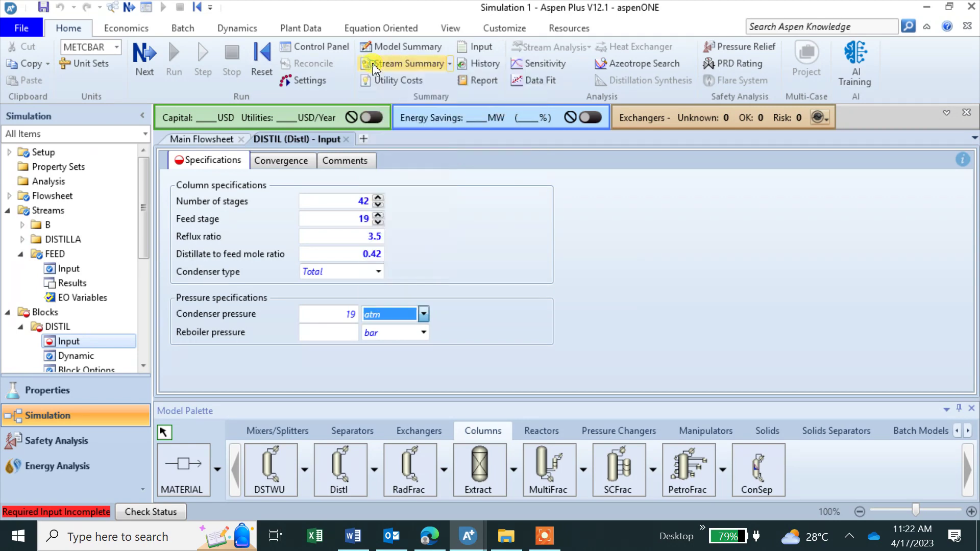
left_click(322, 333)
type("20")
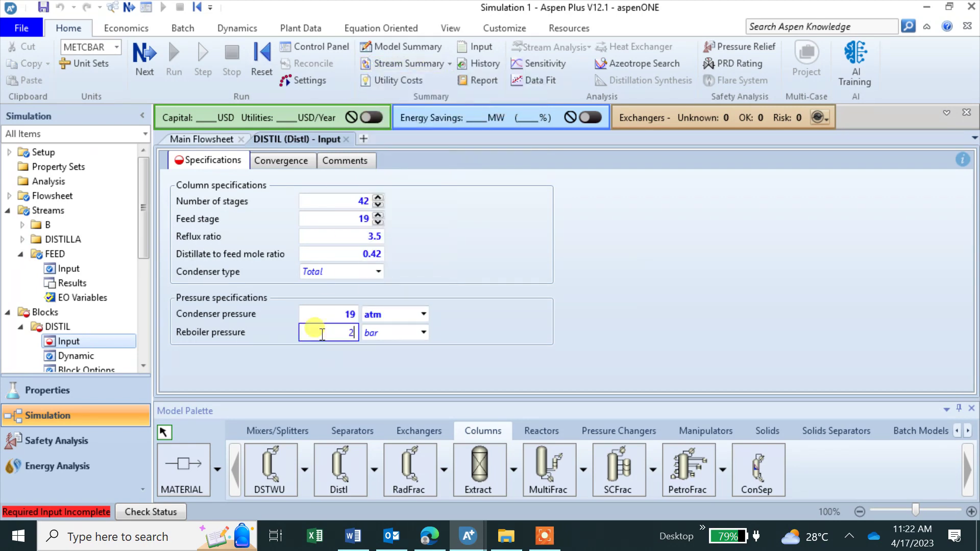
left_click(424, 333)
scroll(383, 92, "up", 3)
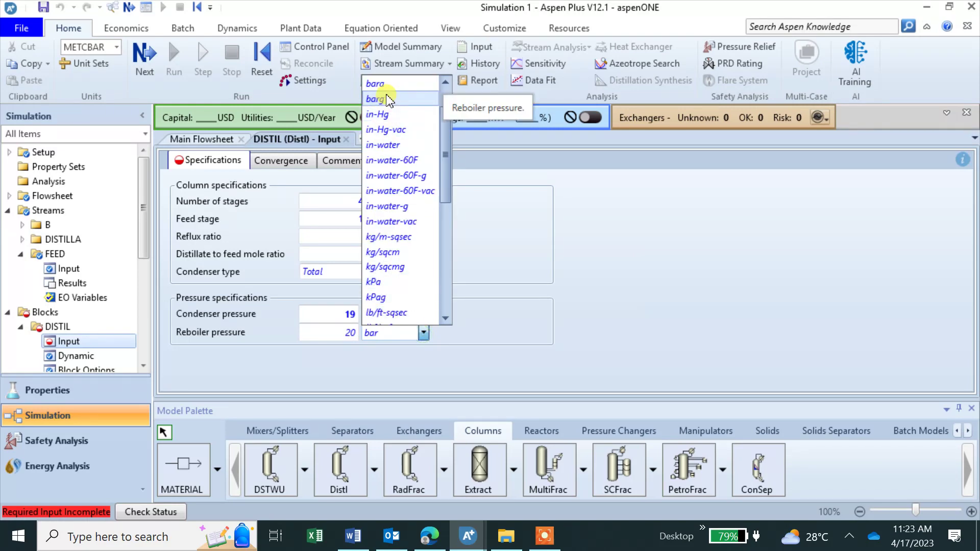
left_click(383, 90)
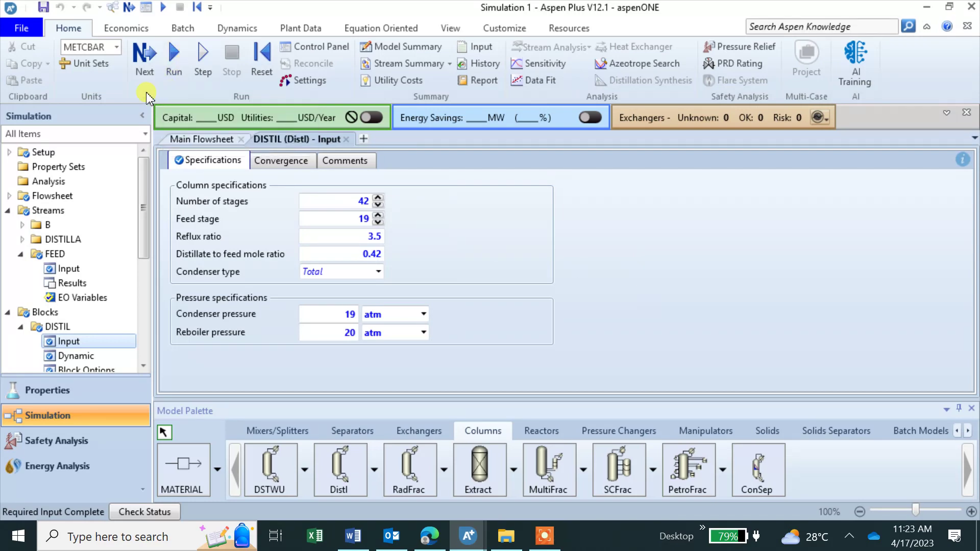
Run the completed simulation, then return to the DISTIL column's input form.
left_click(144, 64)
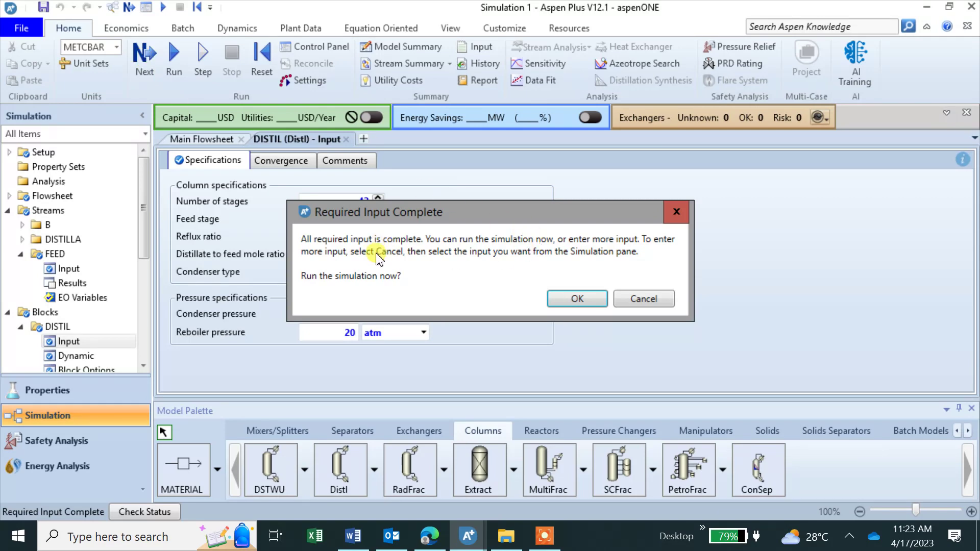
left_click(562, 300)
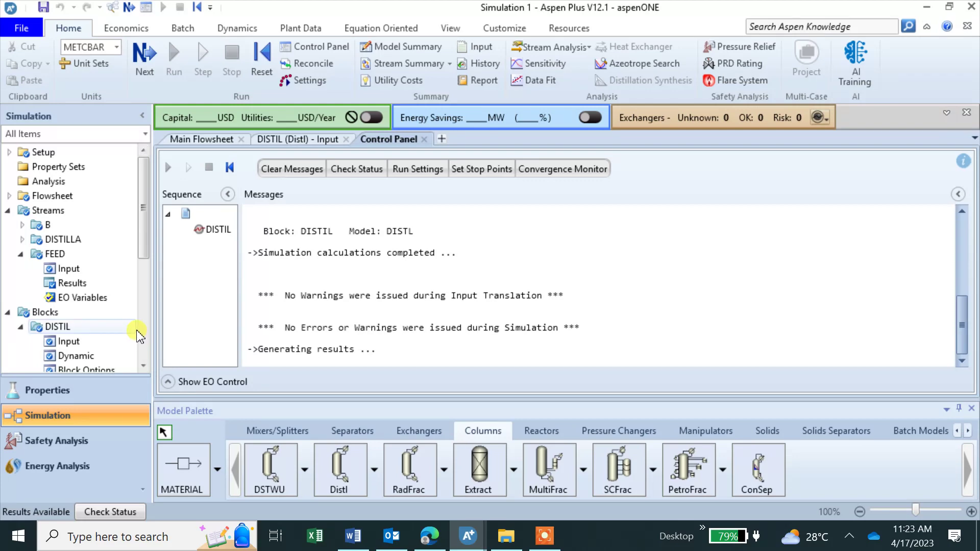
left_click(145, 367)
left_click(145, 367)
left_click(145, 367)
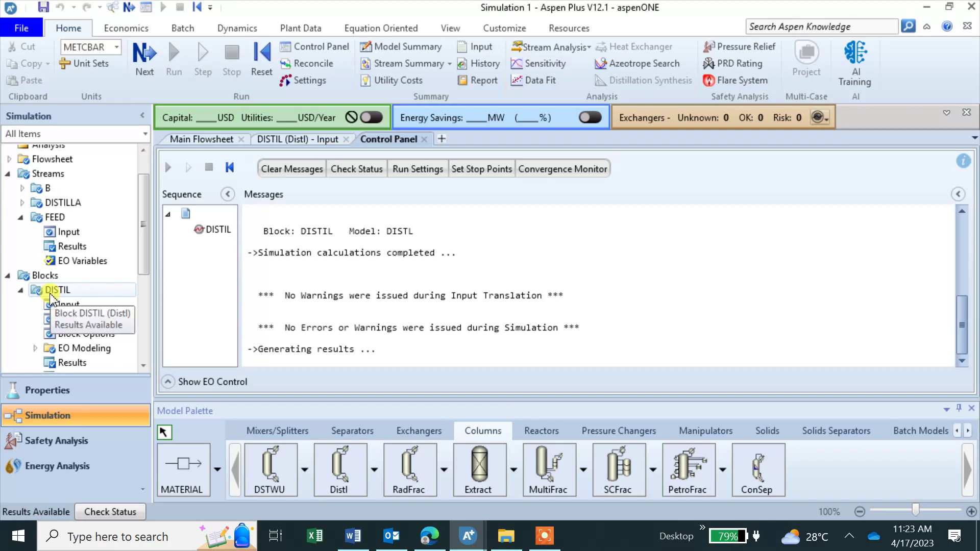
left_click(144, 366)
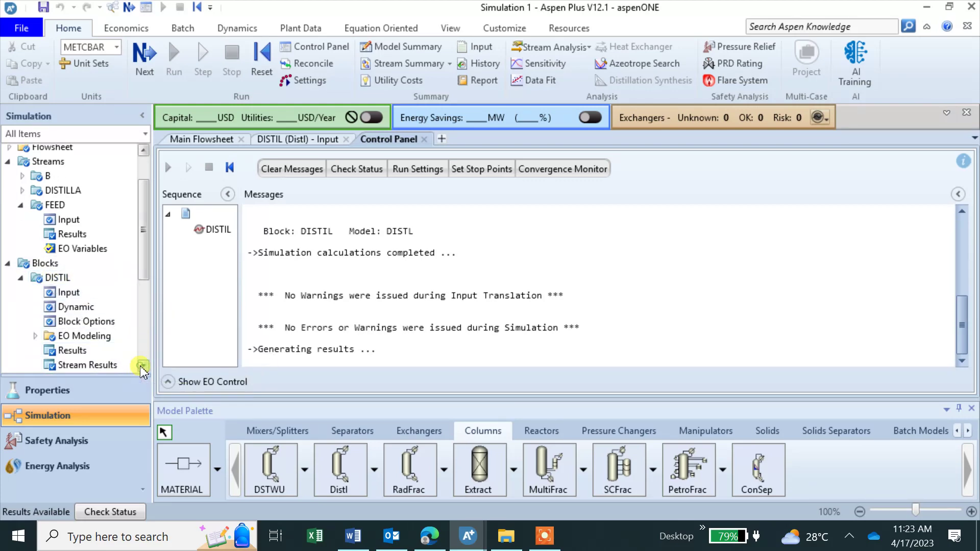
left_click(143, 366)
left_click(66, 281)
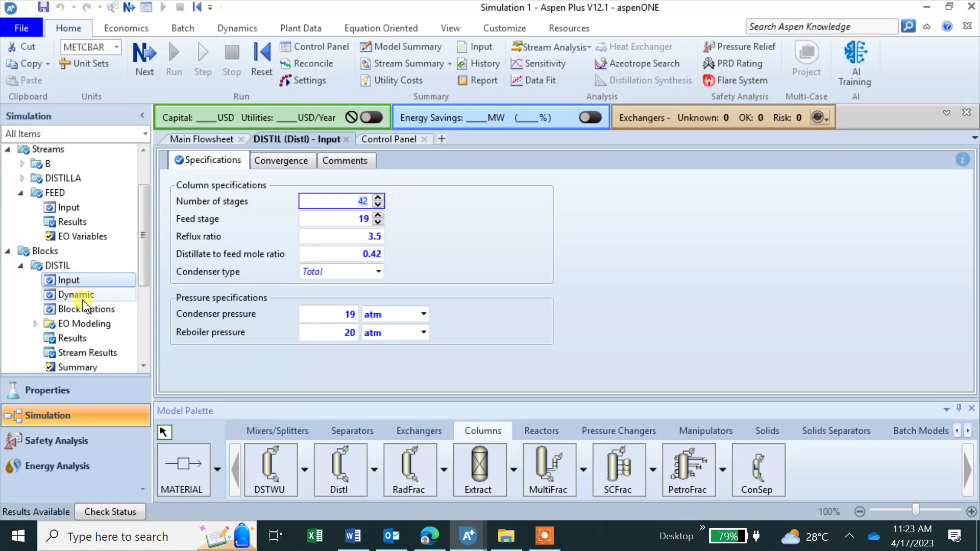
Open the DISTIL Results summary to view the condenser and reboiler duties and stage temperatures.
left_click(75, 295)
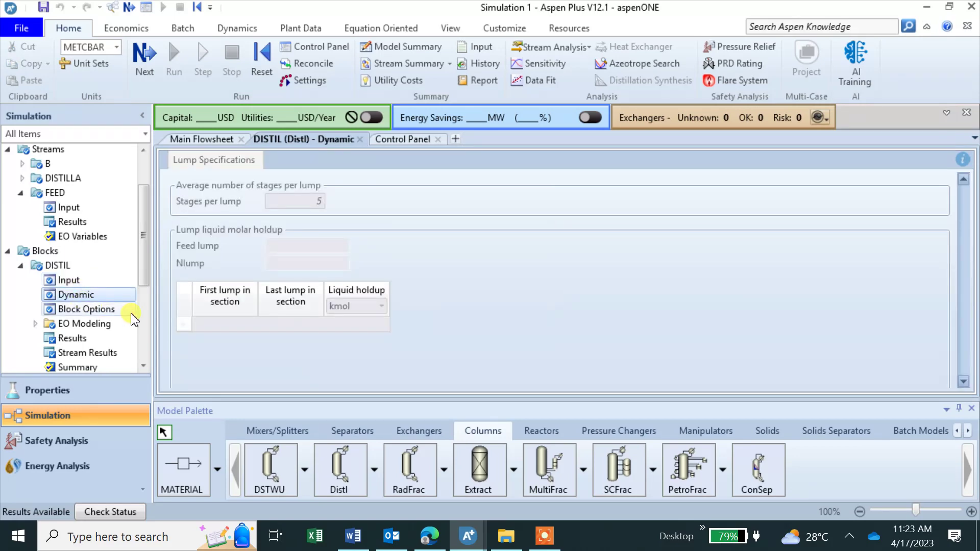
left_click(71, 327)
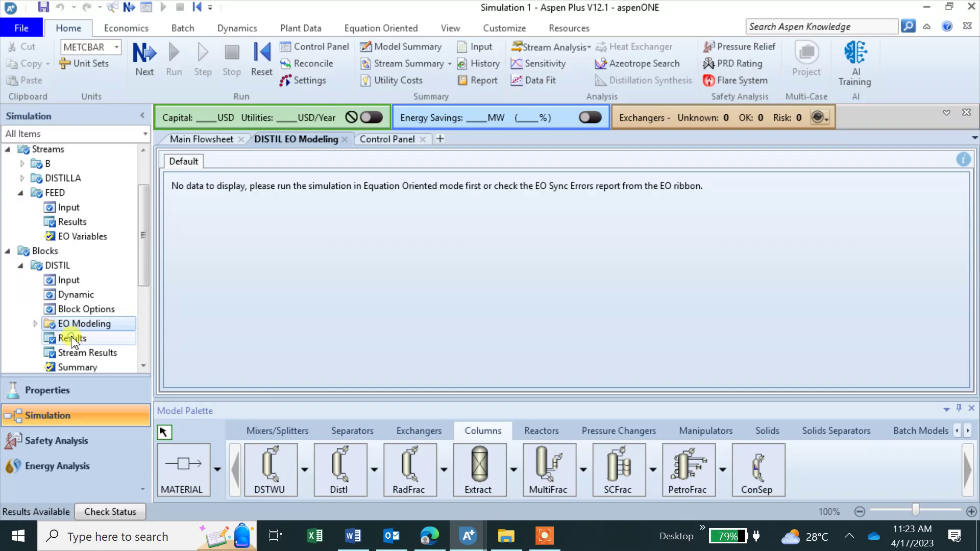
left_click(72, 339)
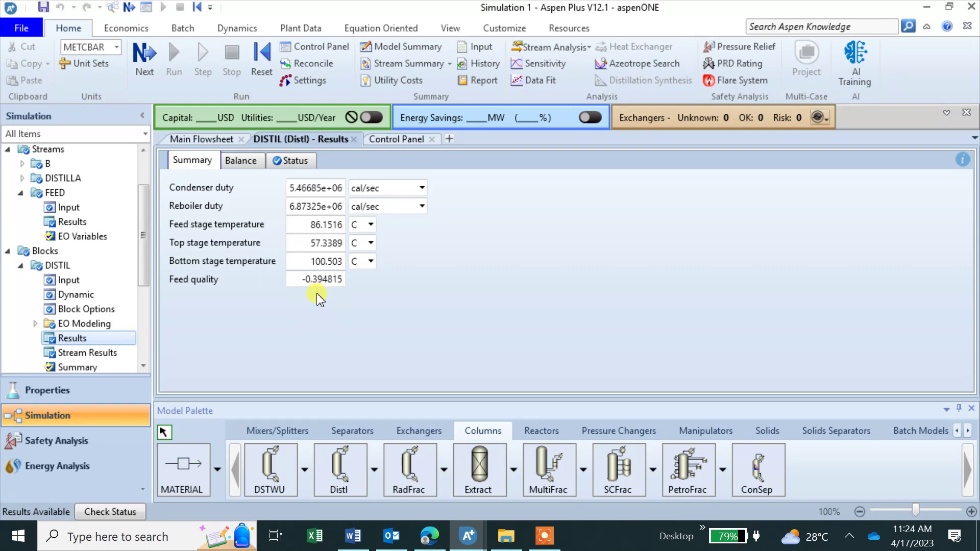
left_click(143, 366)
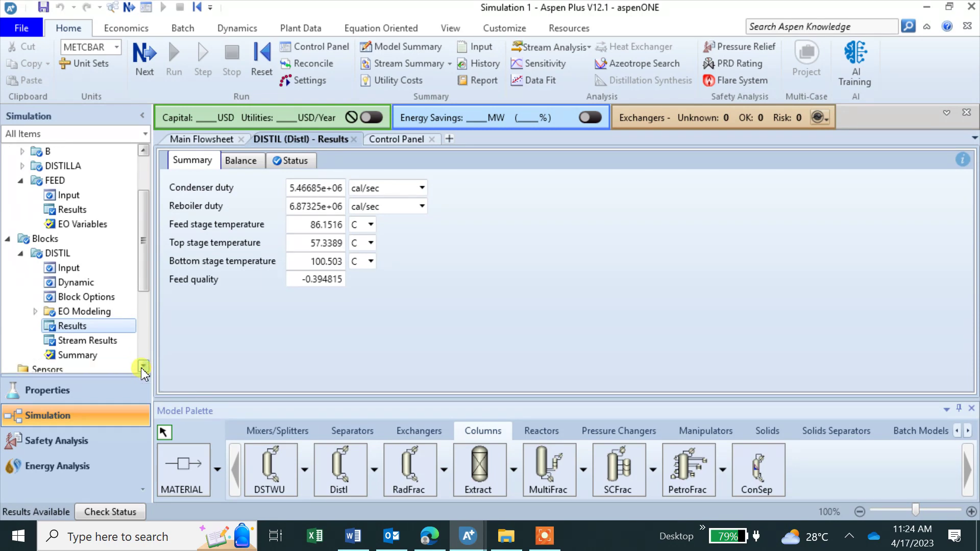
left_click(143, 366)
left_click(143, 365)
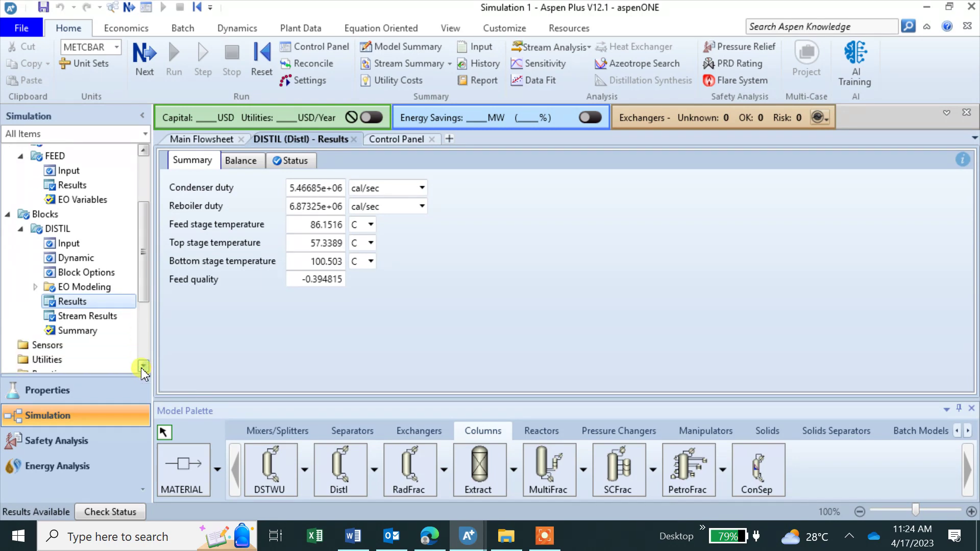
left_click_drag(145, 297, 152, 266)
Display DISTILLA results: 1512 kmol/hr at mole fractions PROPA-01 0.940574 and ISOBU-01 0.059425.
double_click(72, 219)
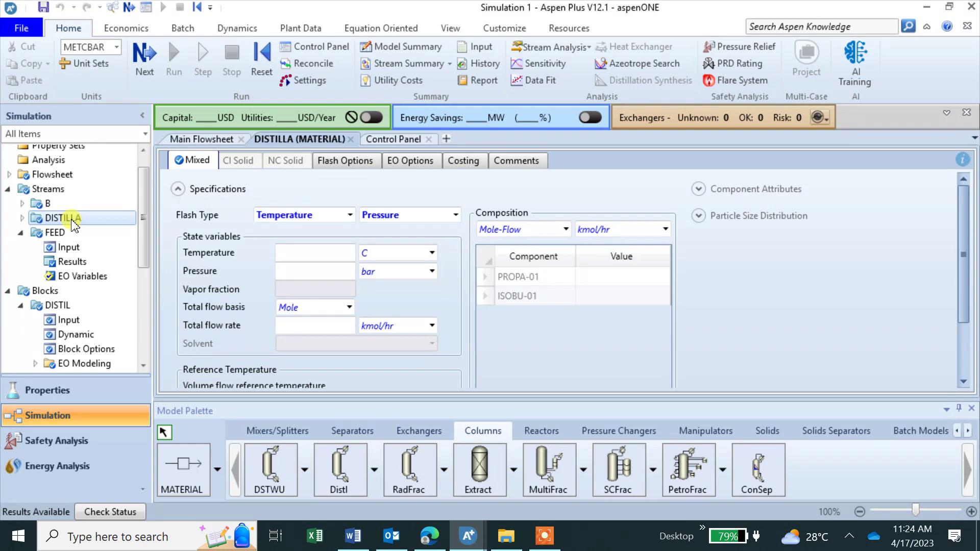
left_click(21, 218)
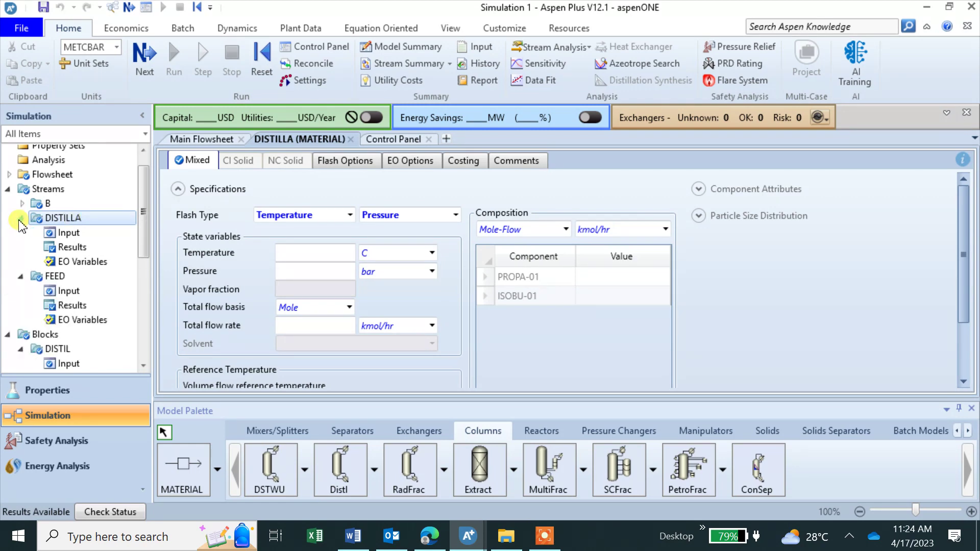
left_click(66, 248)
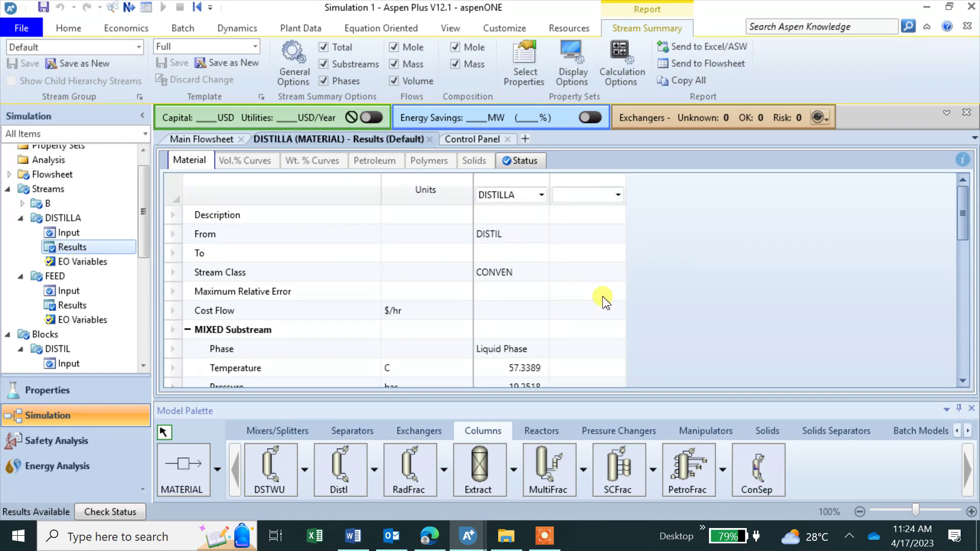
scroll(606, 301, "down", 2)
scroll(606, 301, "down", 1)
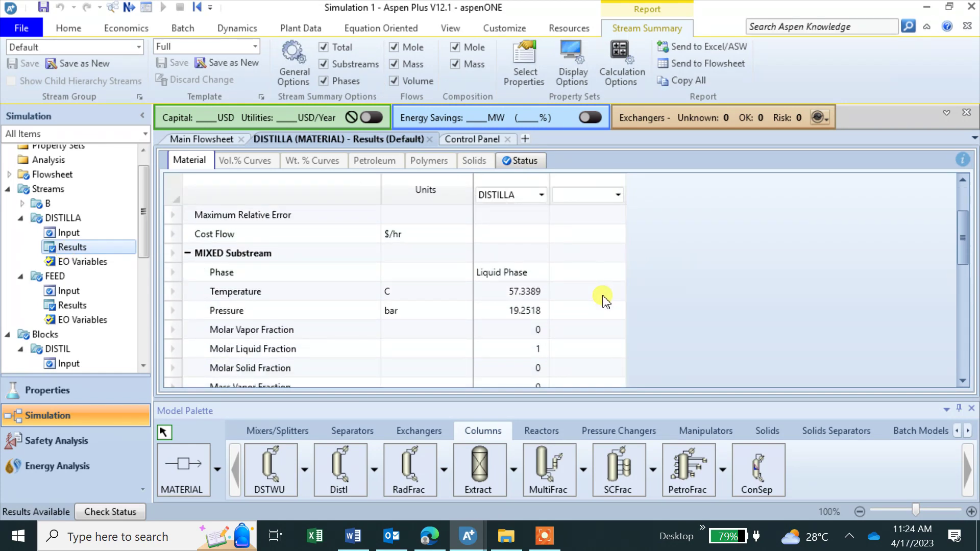
scroll(606, 301, "down", 3)
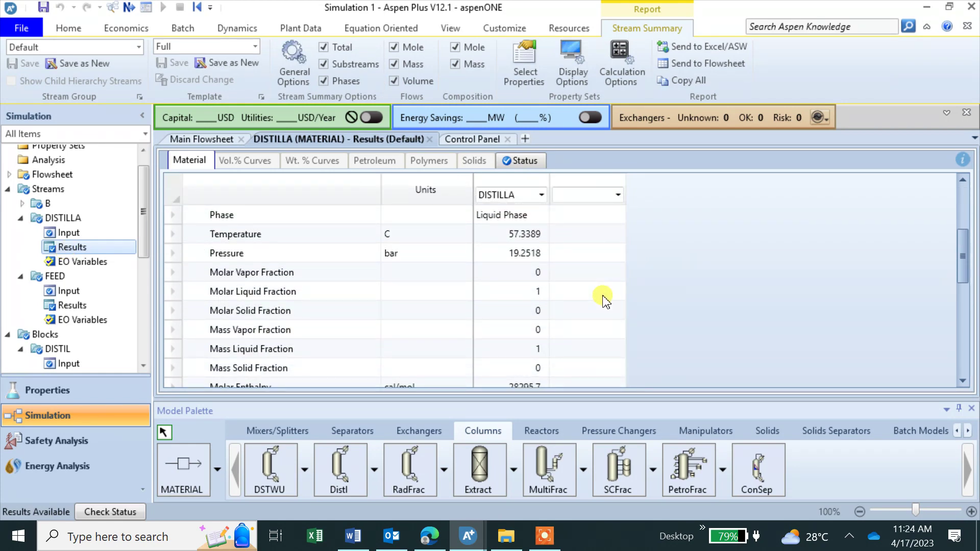
scroll(606, 301, "down", 4)
scroll(606, 301, "down", 8)
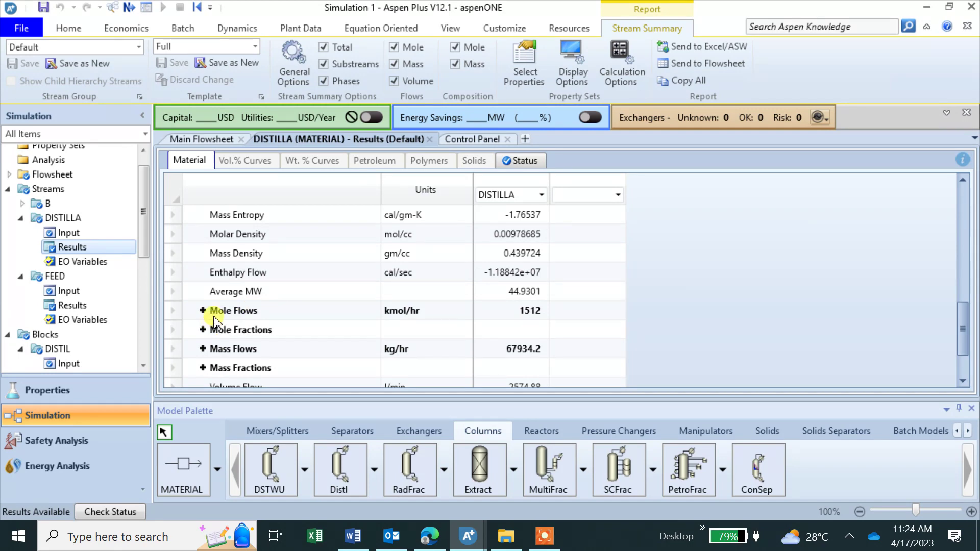
scroll(534, 319, "down", 2)
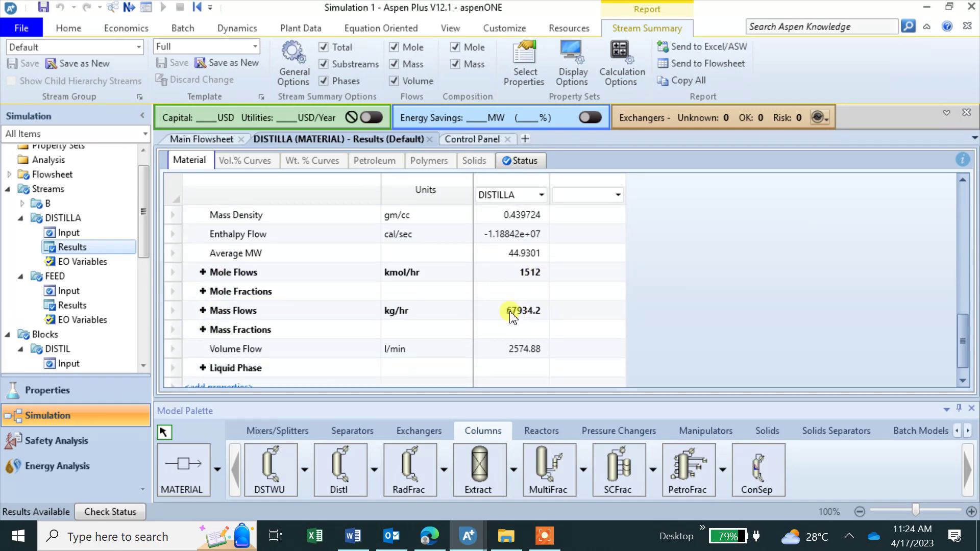
left_click(202, 291)
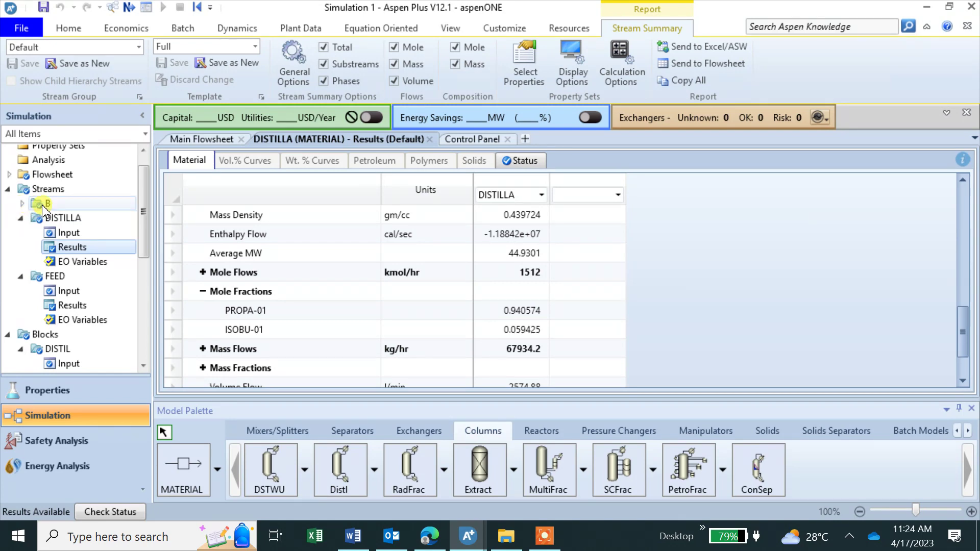
Display stream B results: 2088 kmol/hr at mole fractions PROPA-01 0.00854969 and ISOBU-01 0.991451.
left_click(22, 203)
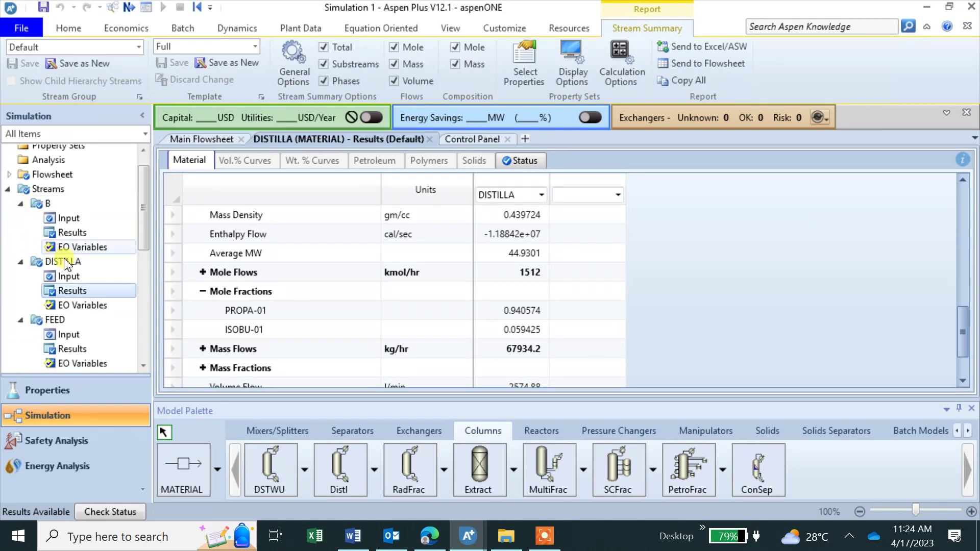
left_click(74, 233)
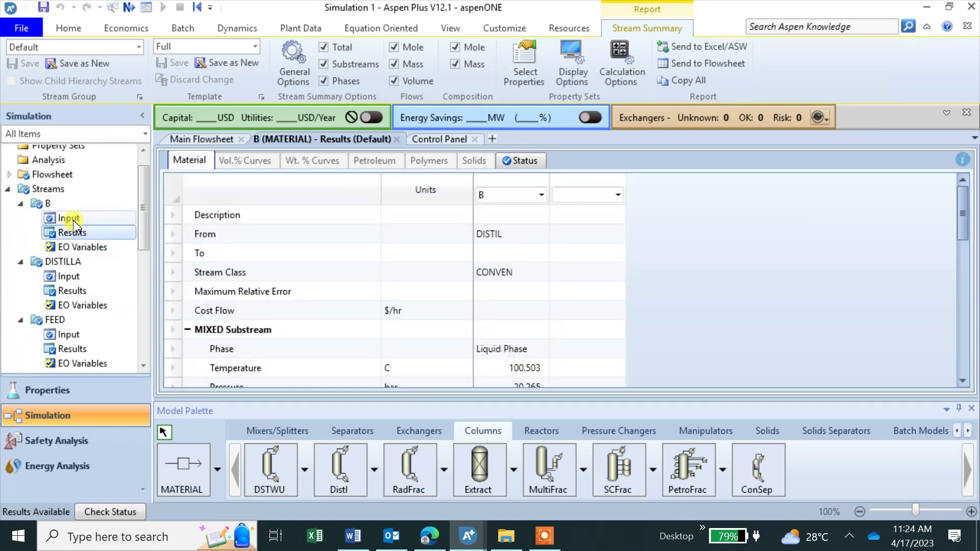
left_click(72, 220)
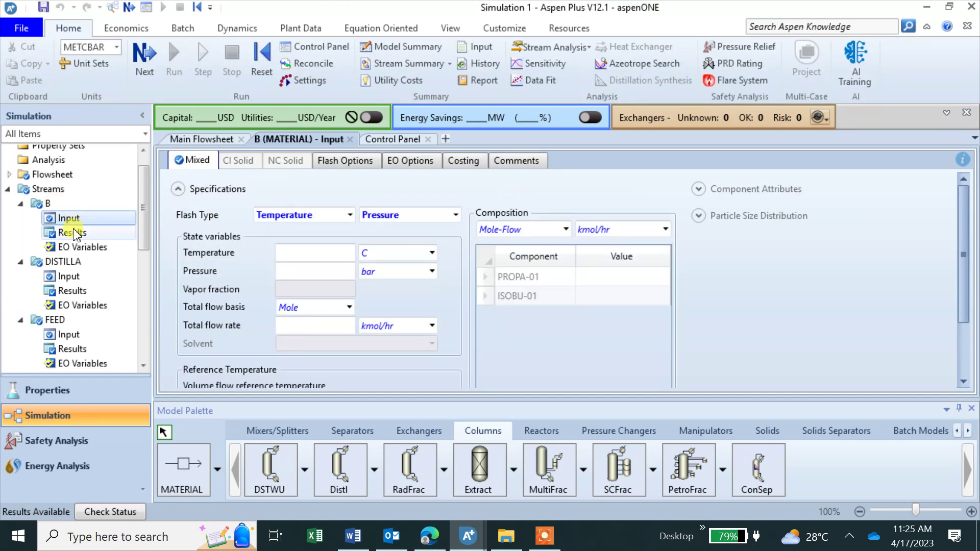
left_click(77, 234)
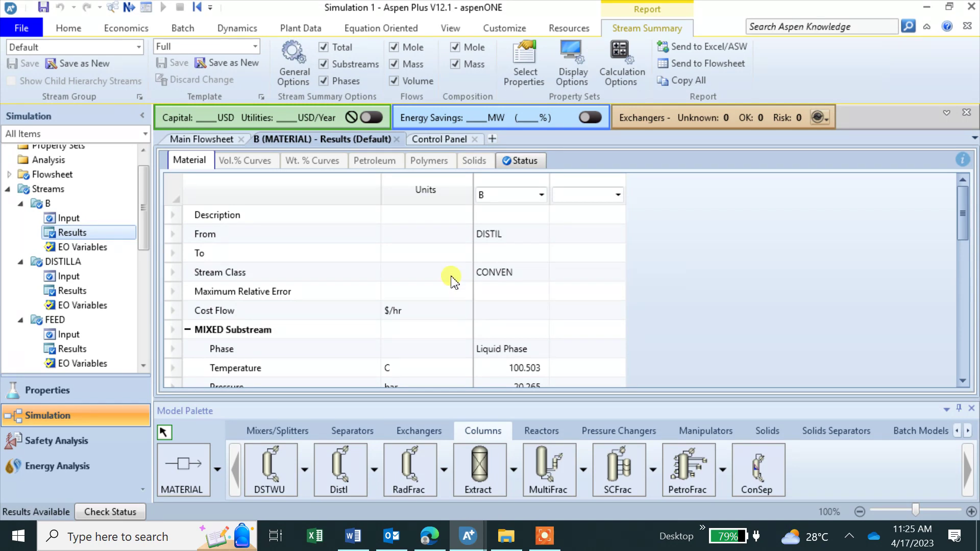
scroll(453, 280, "down", 4)
scroll(454, 279, "down", 3)
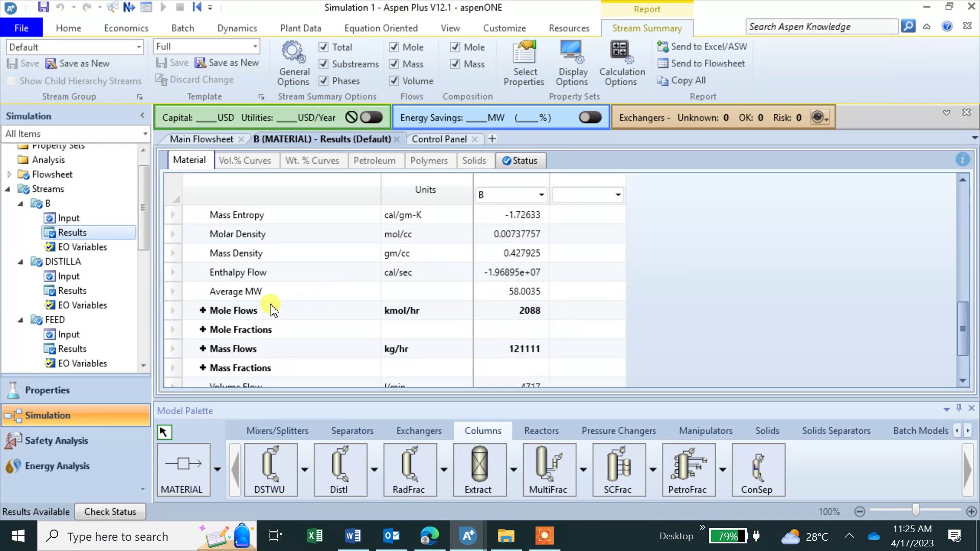
left_click(203, 331)
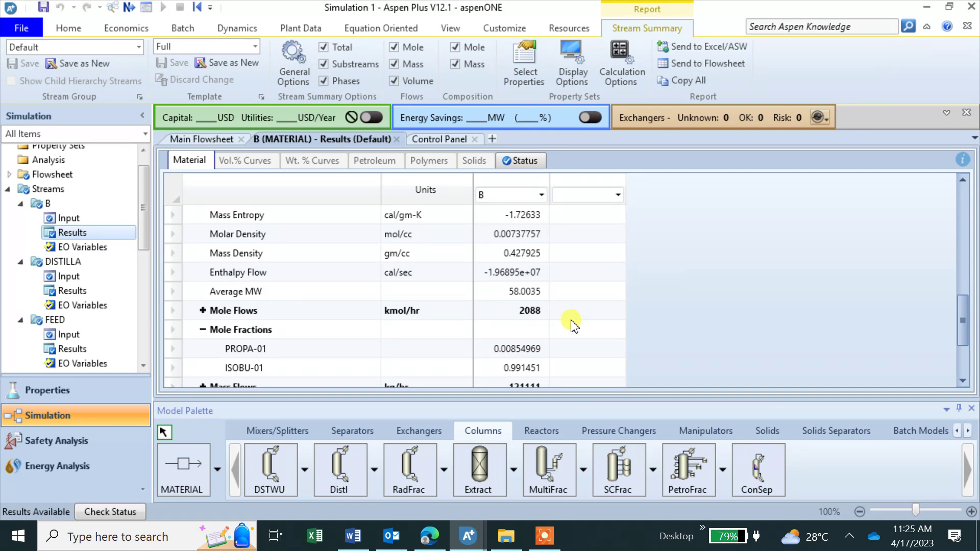
scroll(574, 325, "down", 1)
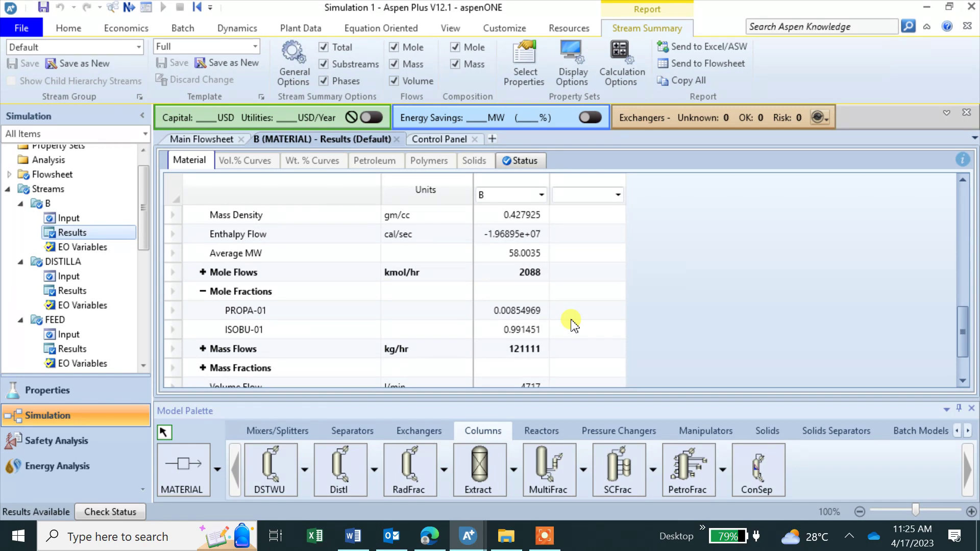
scroll(574, 325, "down", 2)
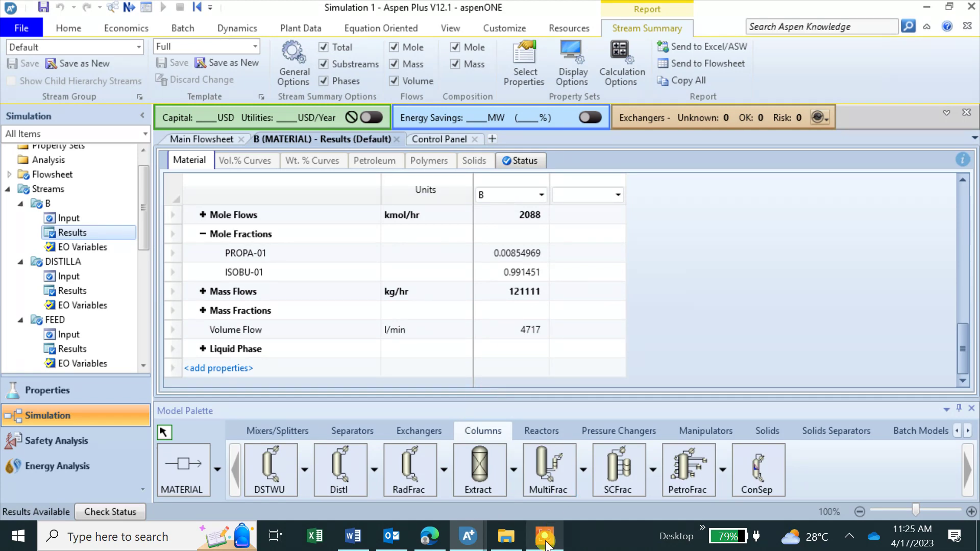
mouse_move(545, 539)
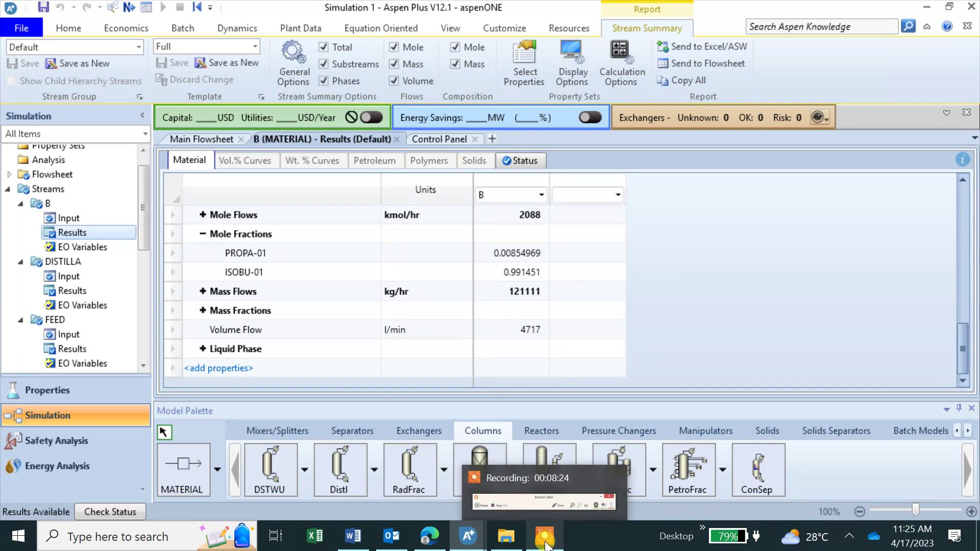